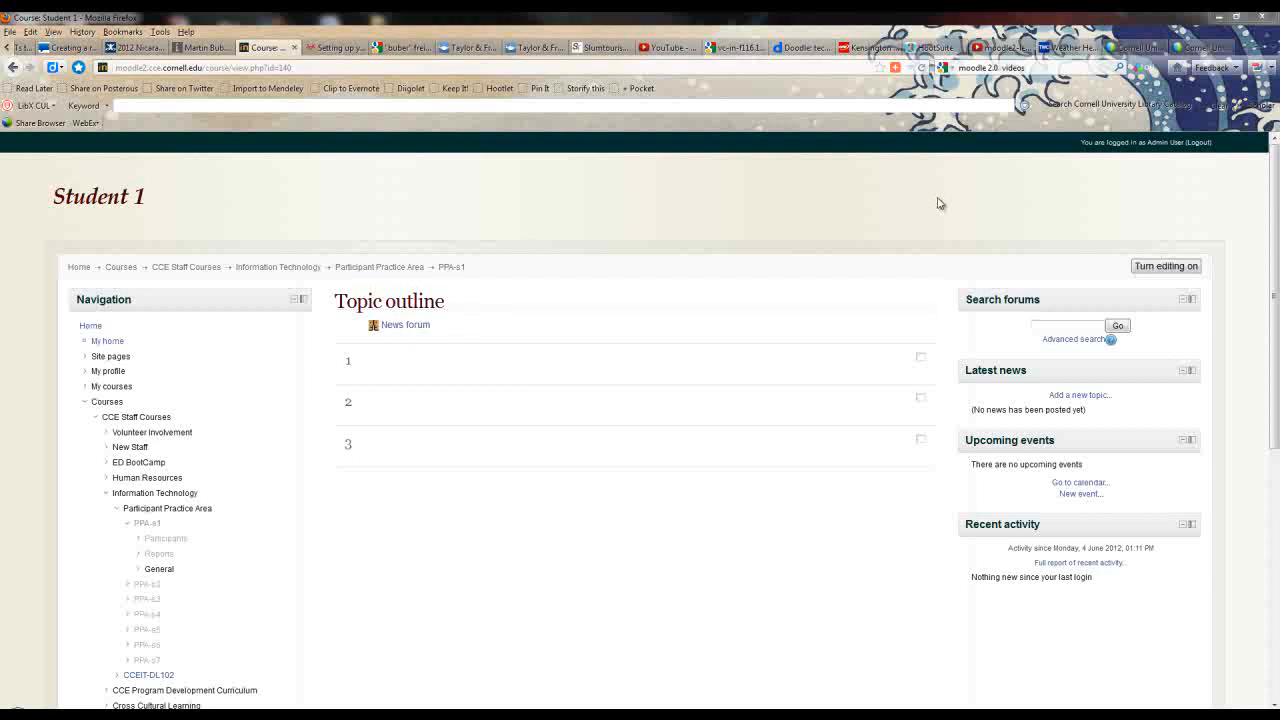
Step: Turn on editing for the course and review the resource and activity types available for topic 1
left_click(1164, 268)
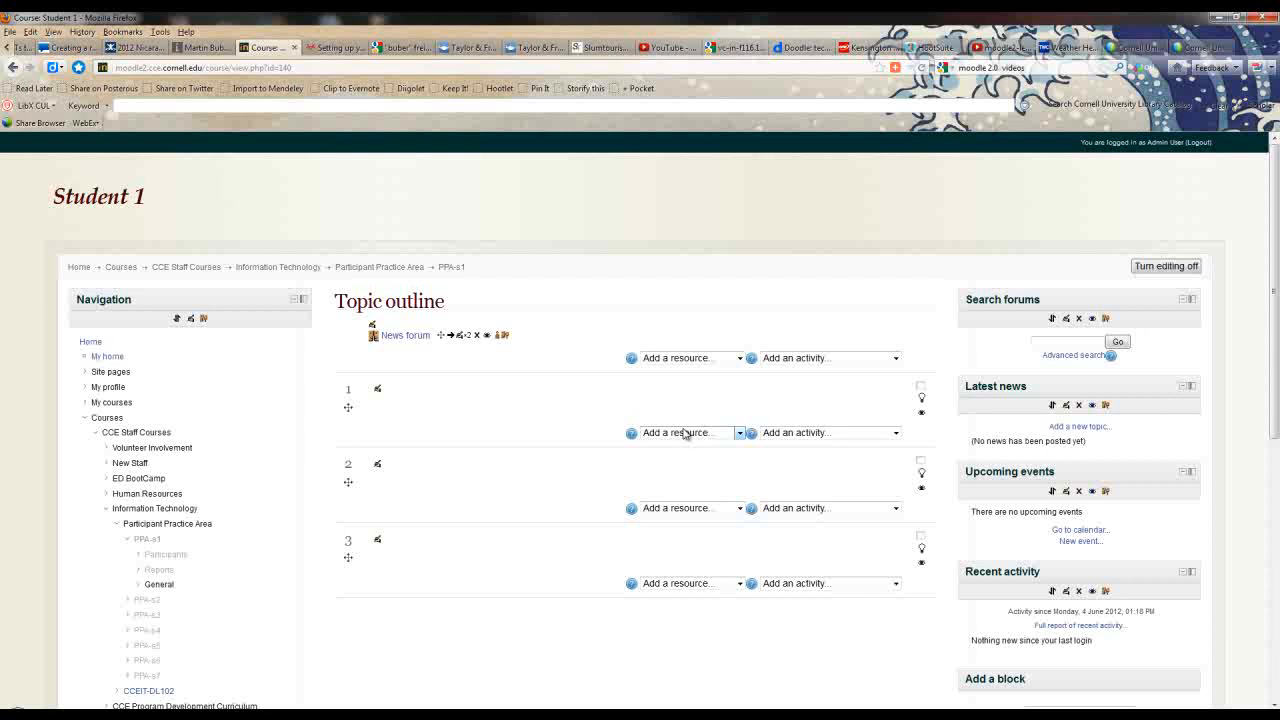
left_click(741, 434)
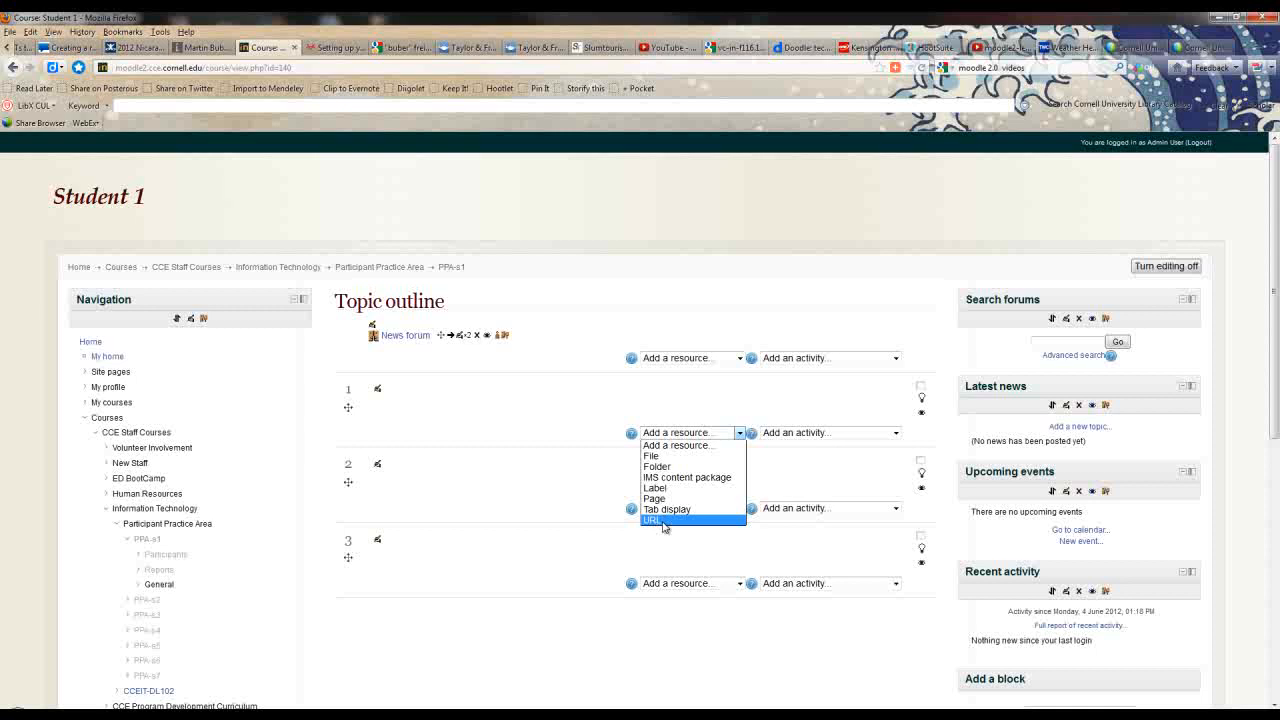
left_click(896, 434)
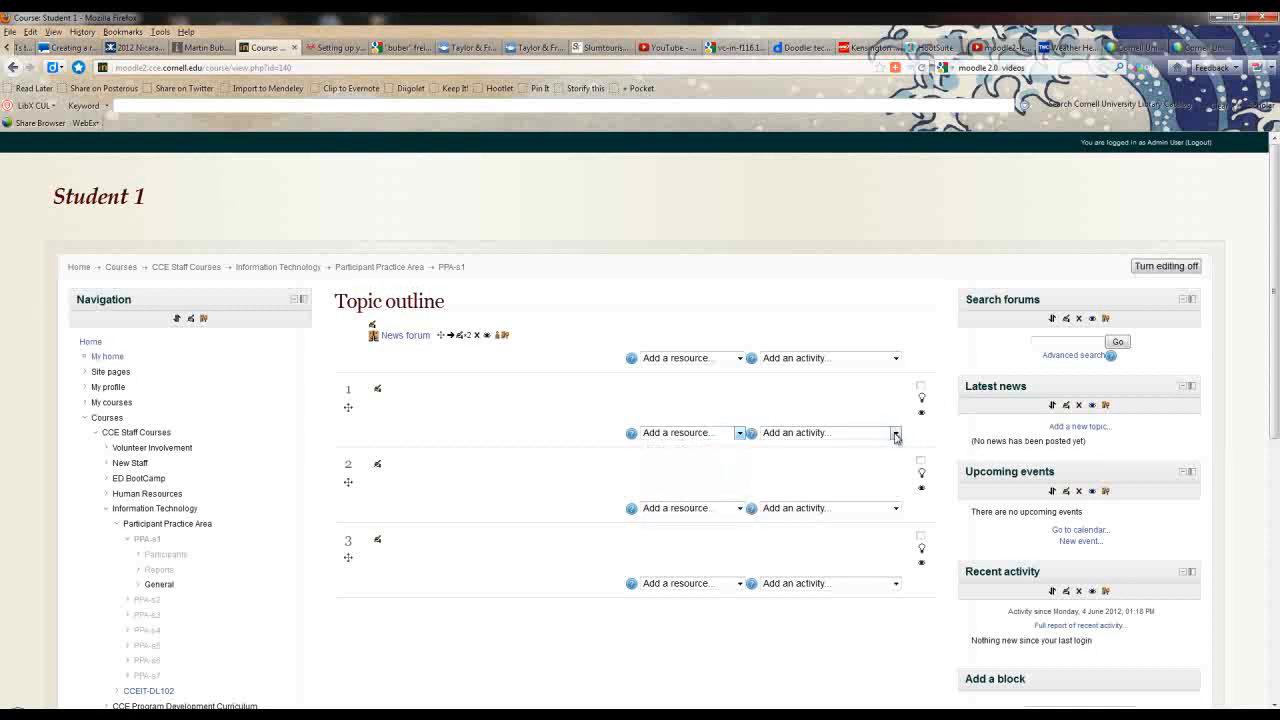
left_click(896, 434)
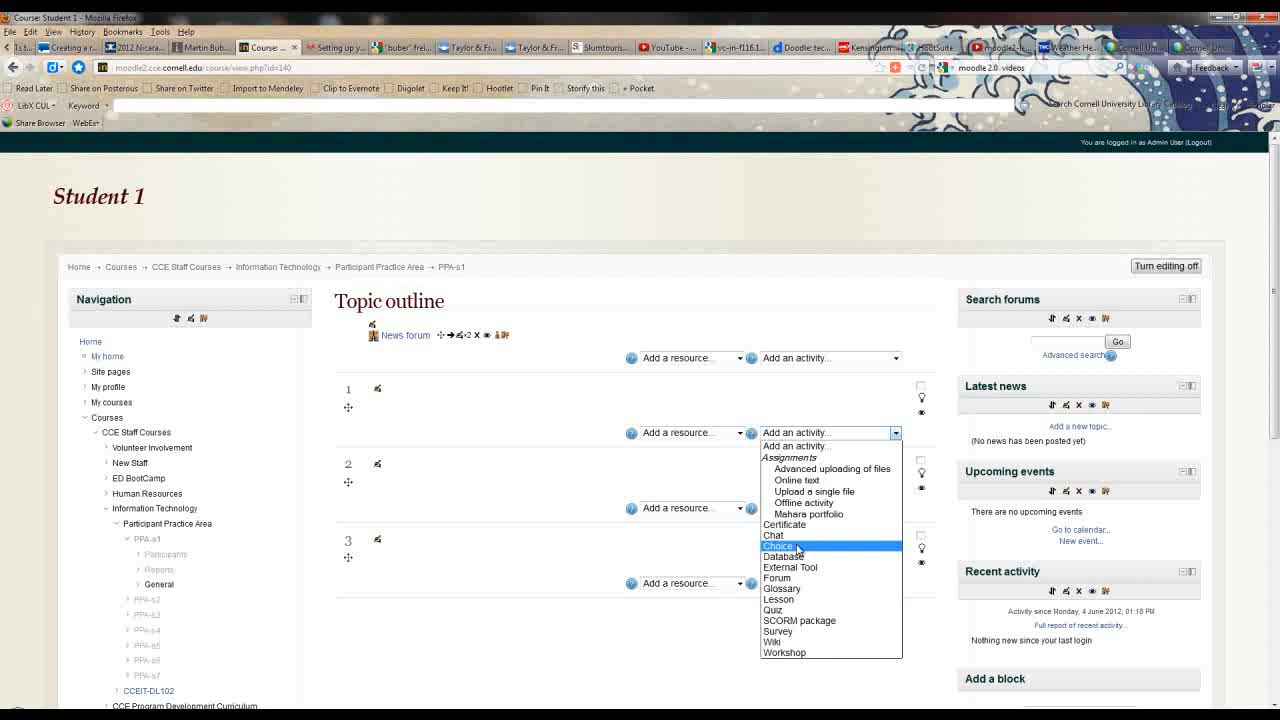
left_click(700, 466)
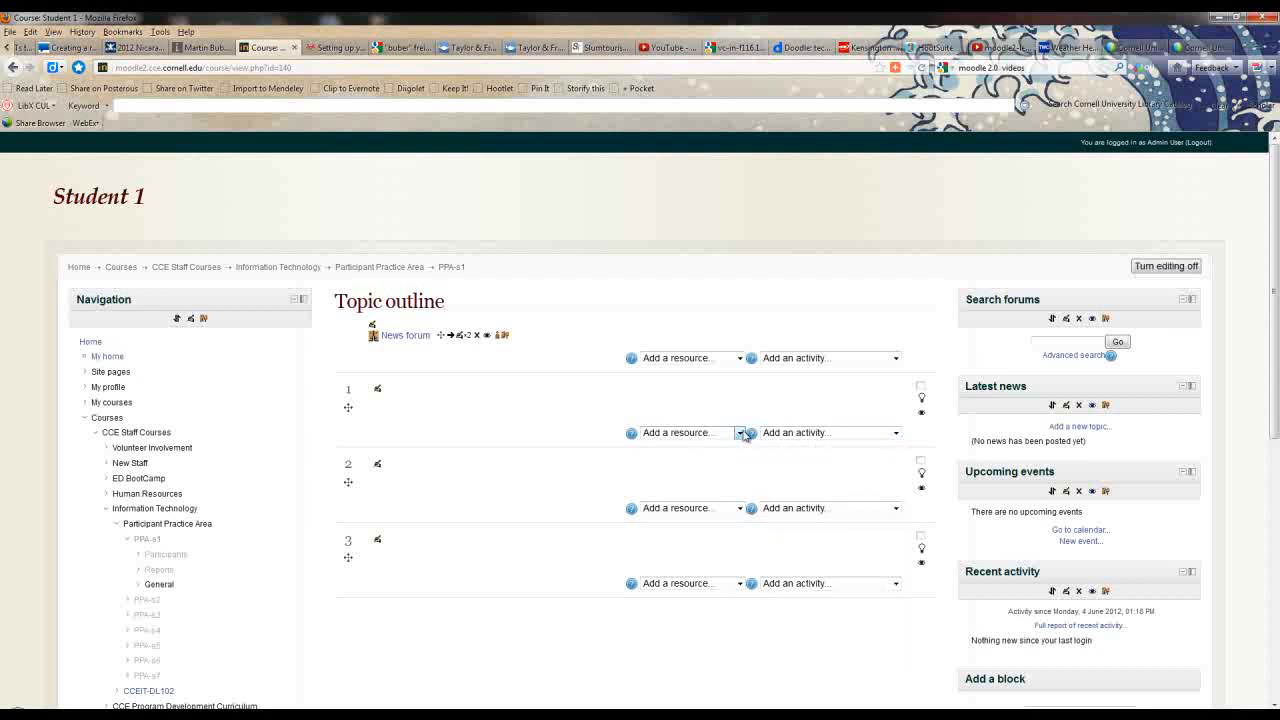
Step: Start a new File resource in topic 1 named "This file" with the description "a test file"
left_click(740, 434)
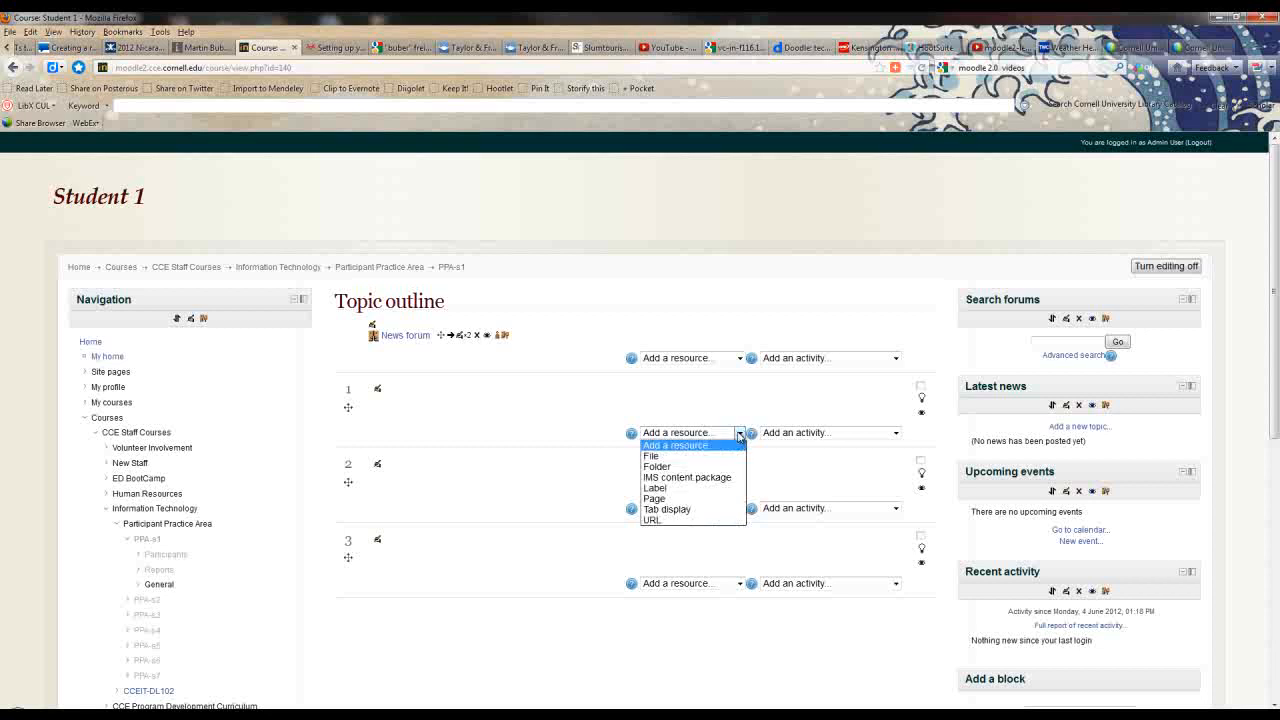
left_click(684, 457)
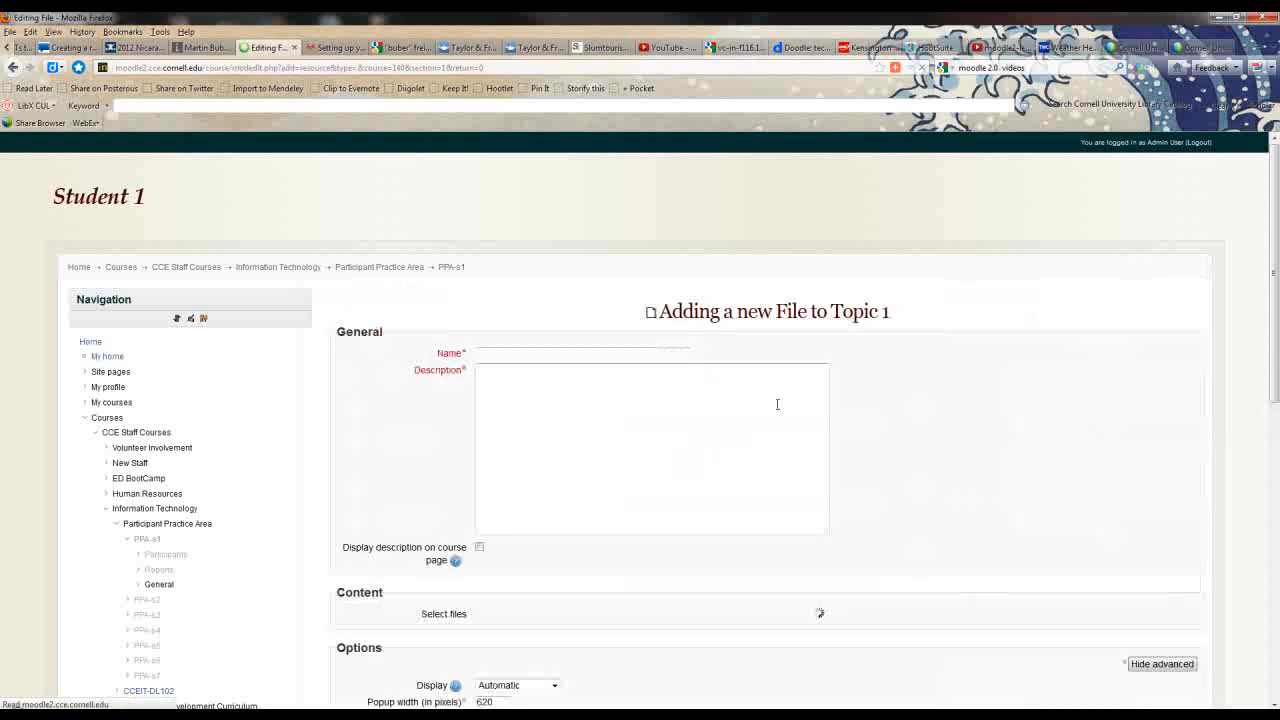
left_click(560, 354)
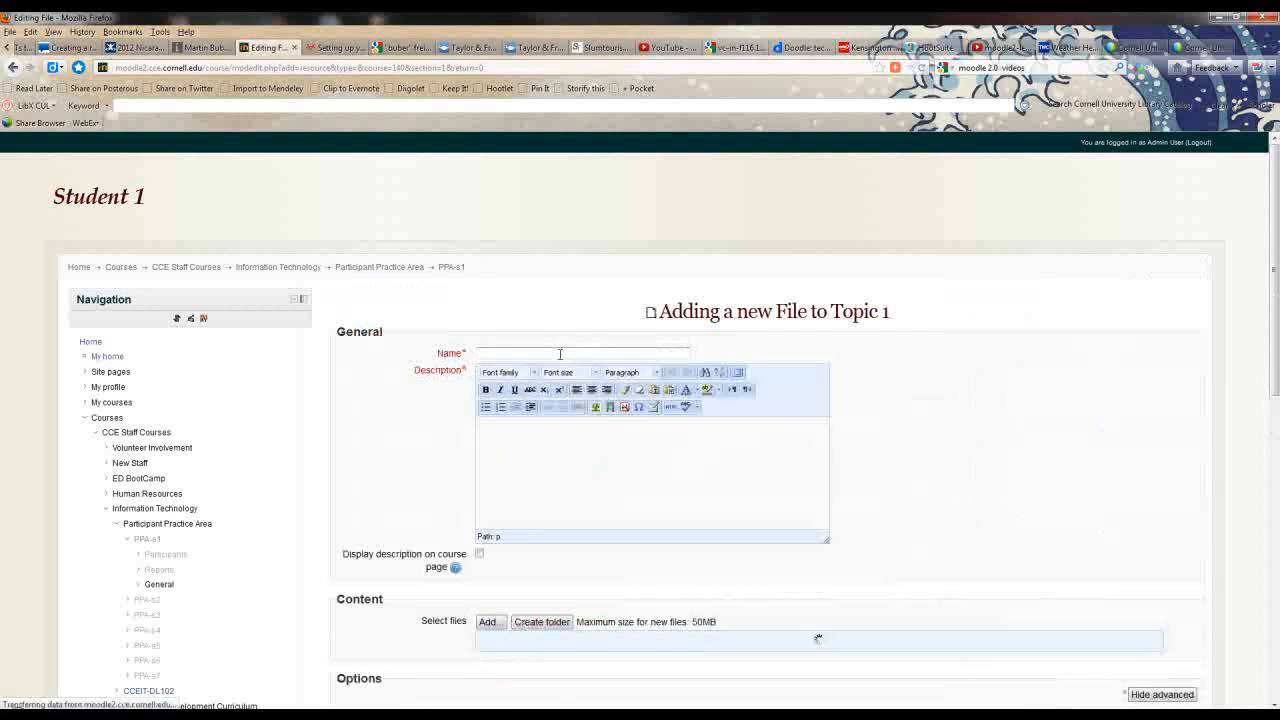
type("This file")
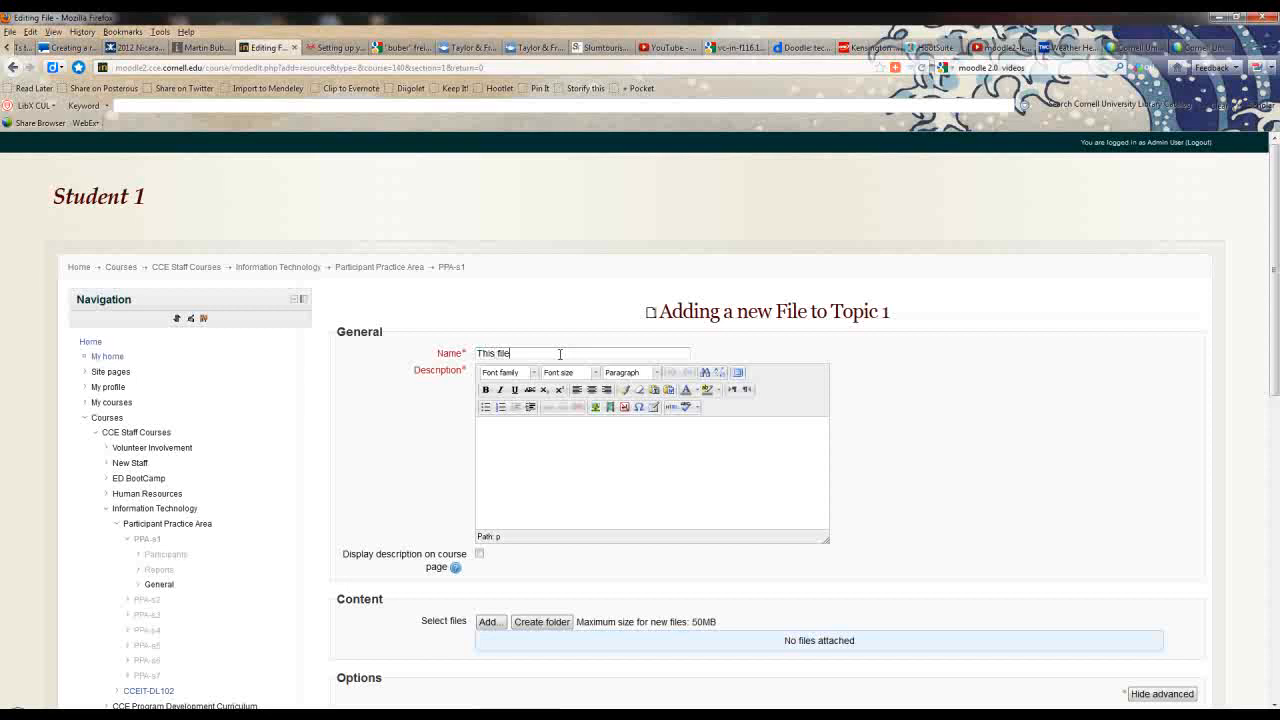
left_click(570, 444)
type("a test file")
Step: Upload LITERACY AND COMMUNICATION TECHNOLOGIES.pdf from the computer's docs folder as the resource's file
scroll(846, 458, "down", 4)
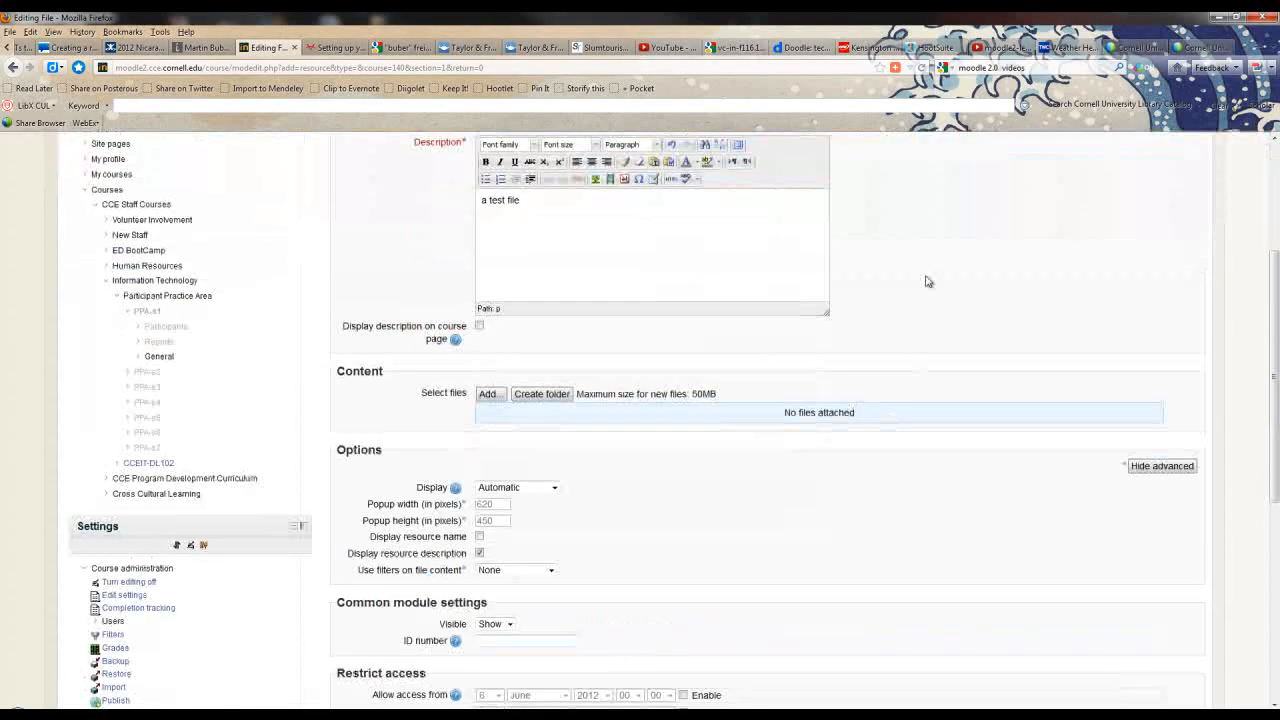
left_click(488, 394)
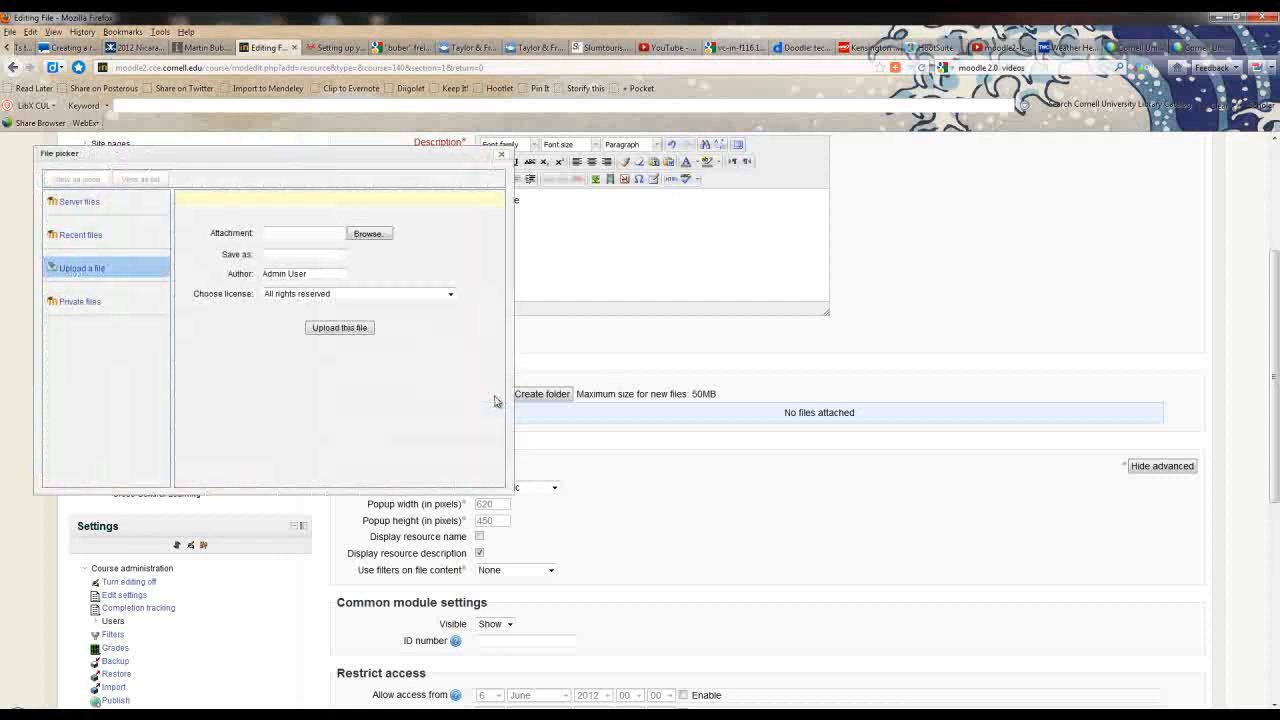
left_click(79, 235)
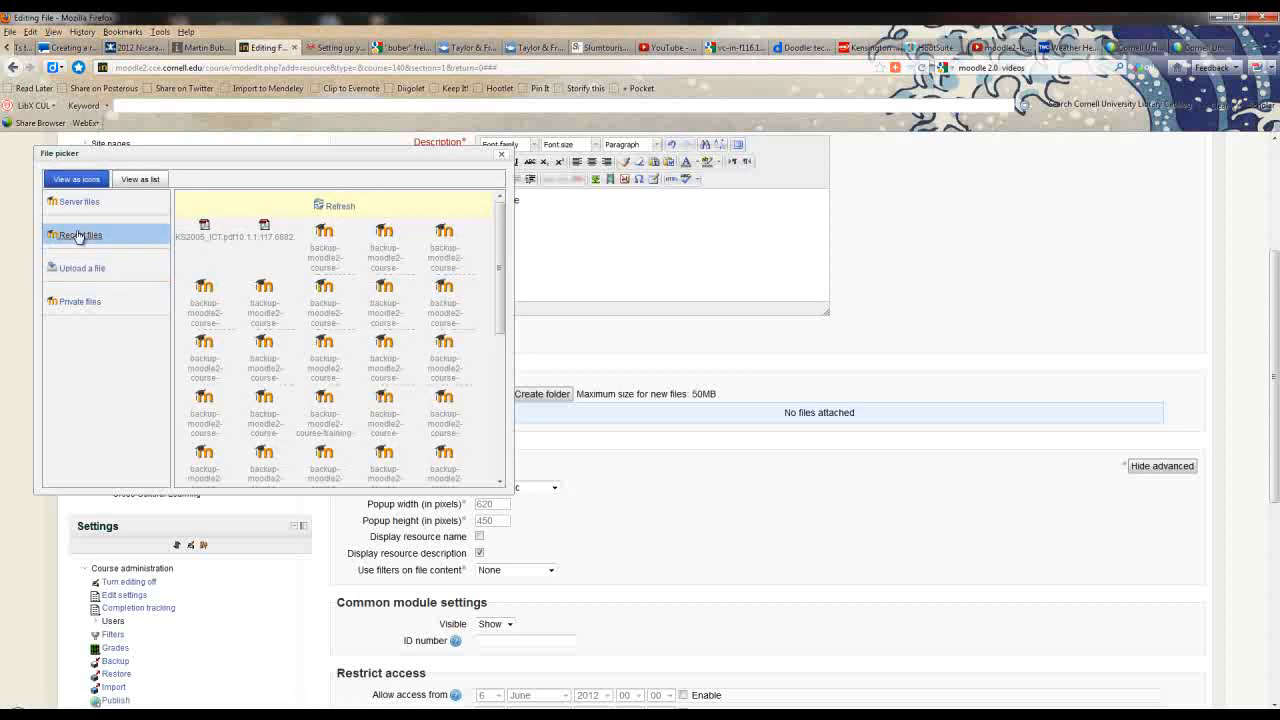
left_click(77, 269)
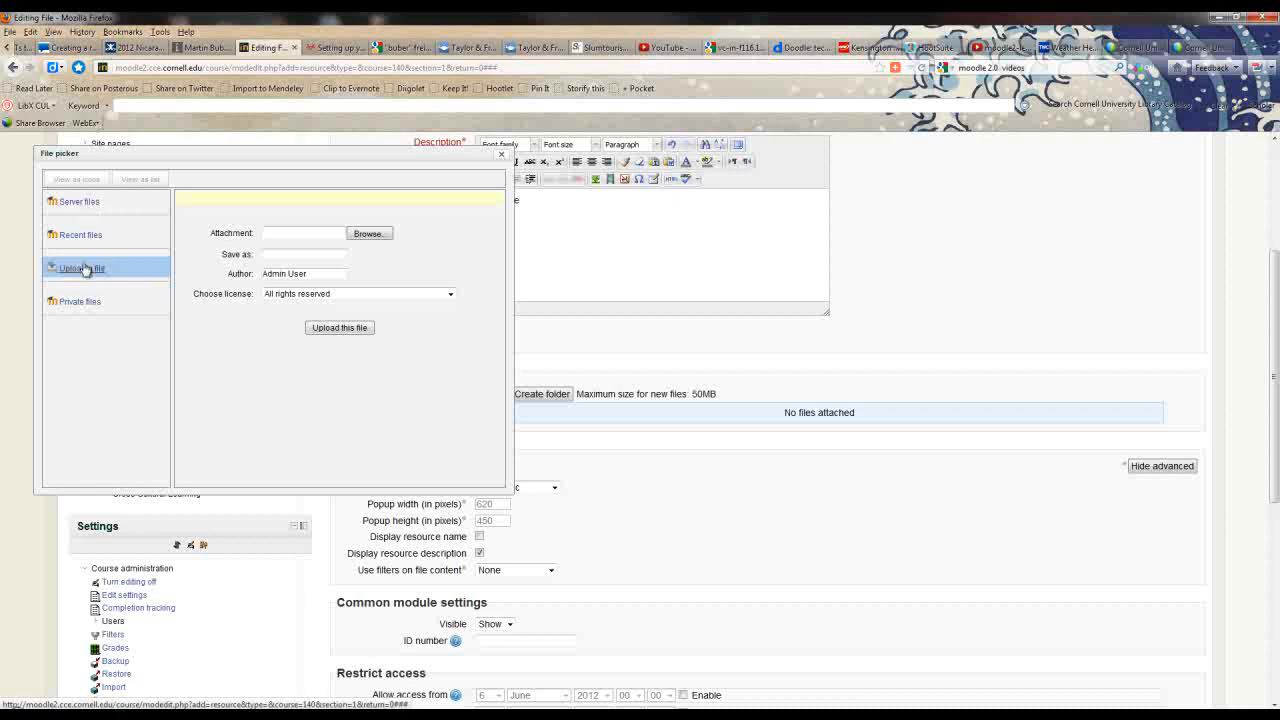
left_click(368, 234)
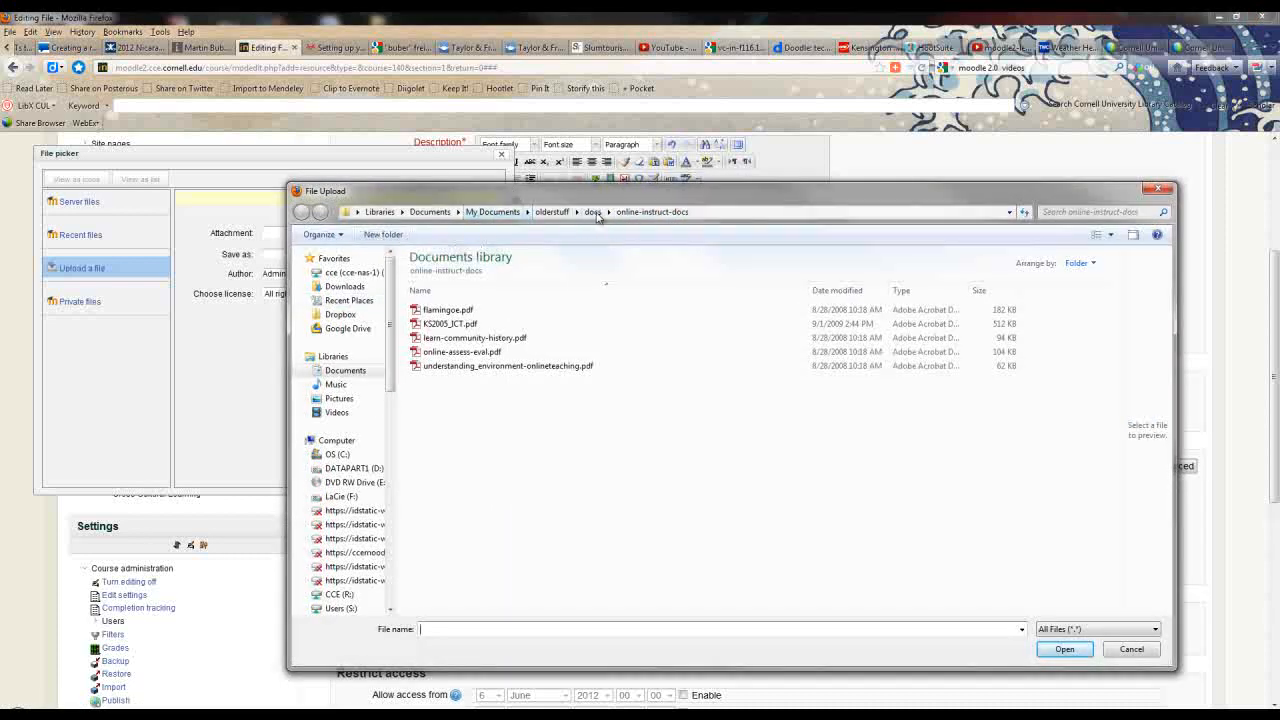
left_click(594, 213)
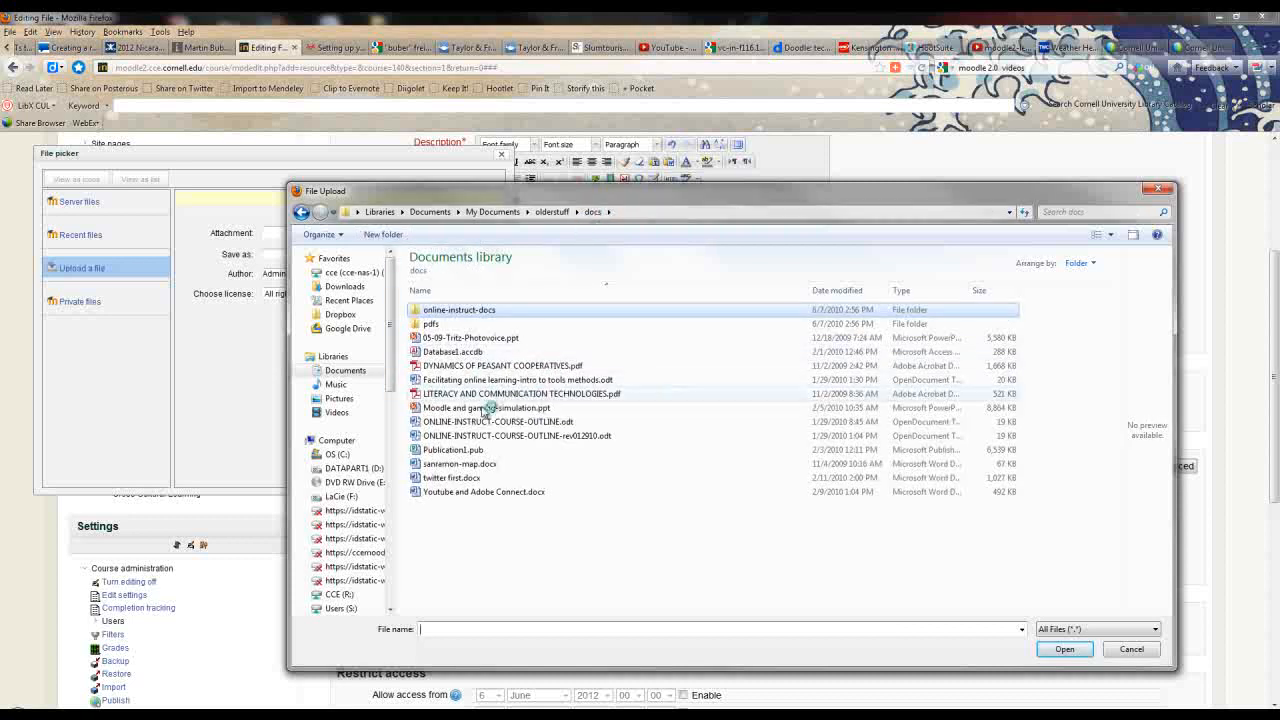
double_click(531, 393)
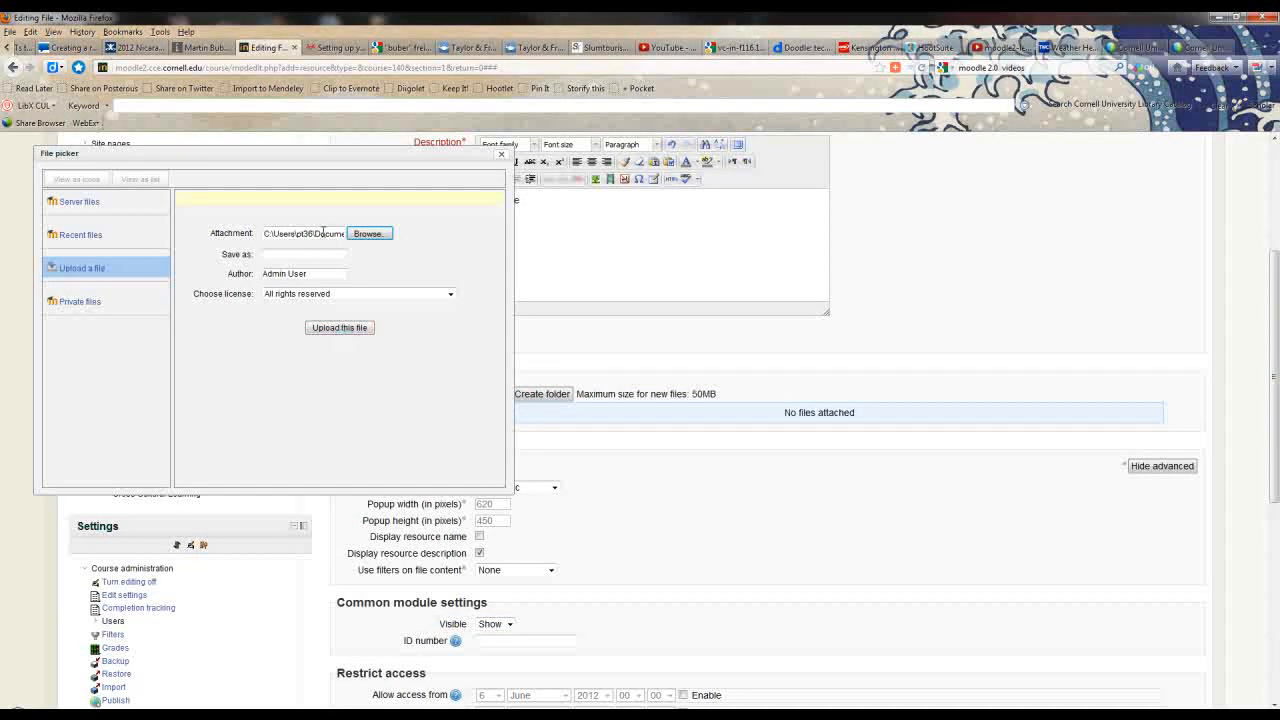
left_click(348, 330)
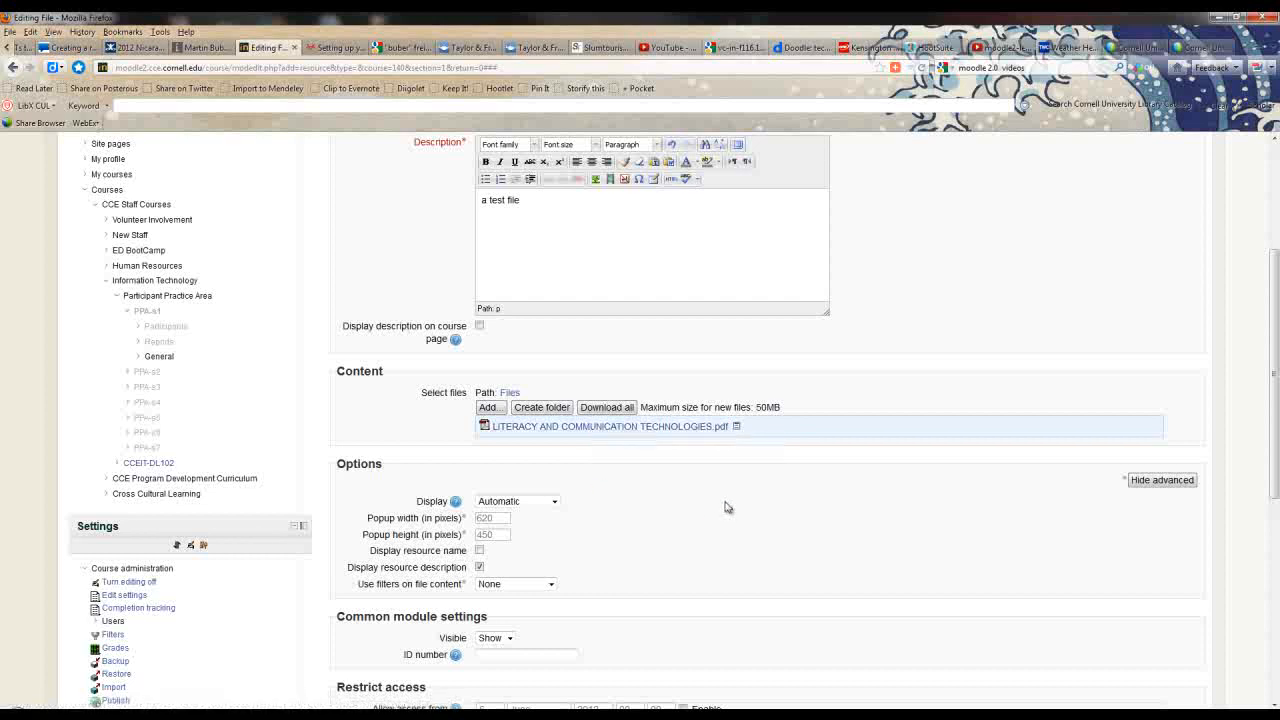
Step: Save the file resource with its default display, access and completion options and return to the course
scroll(726, 507, "down", 4)
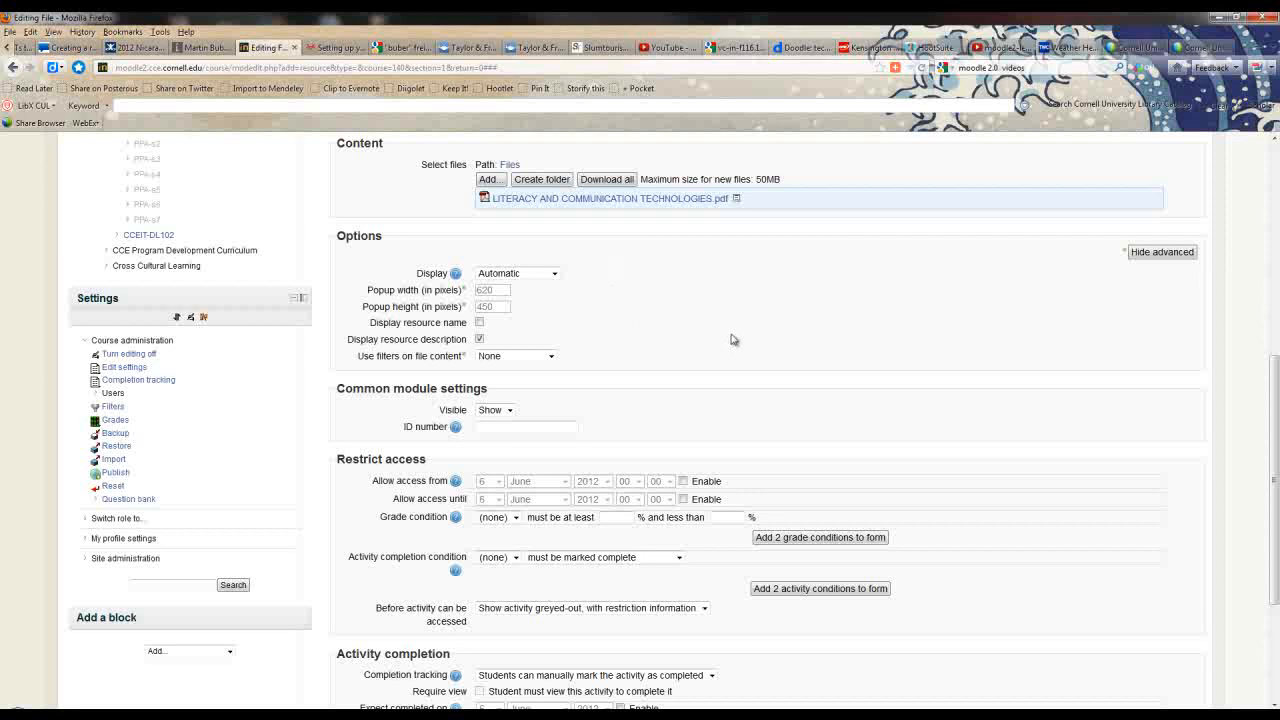
scroll(731, 339, "down", 3)
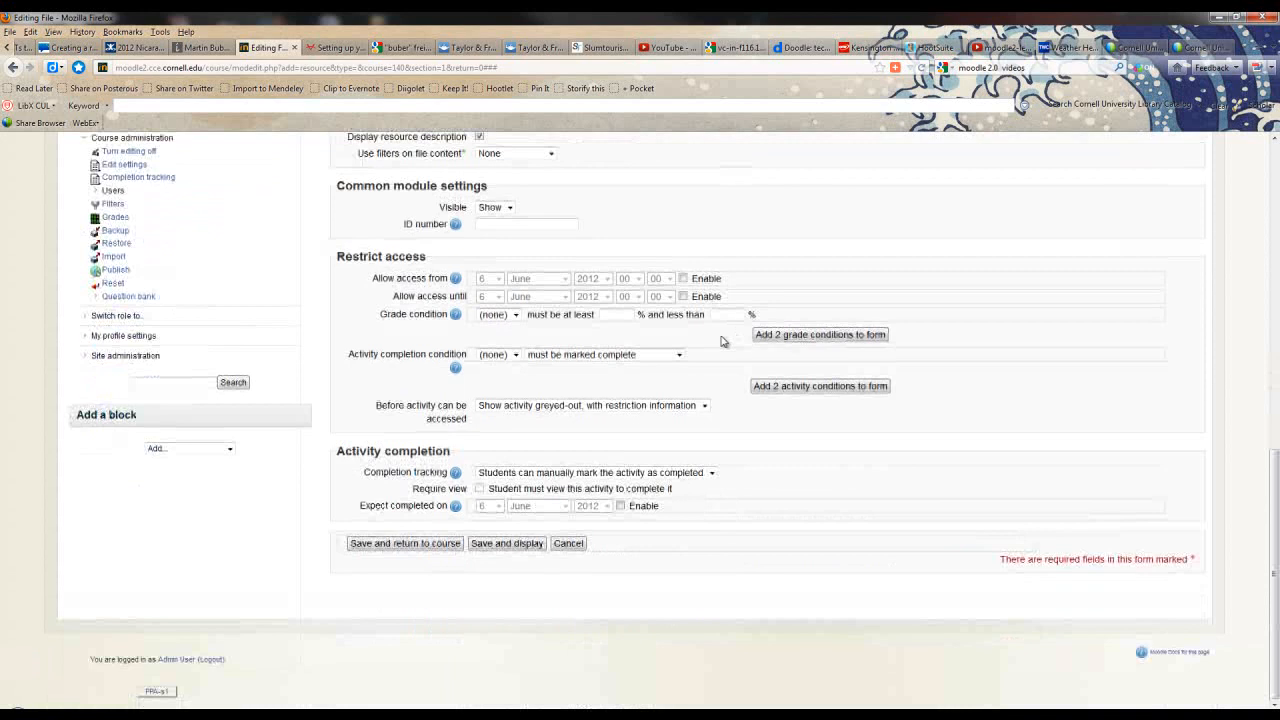
left_click(414, 545)
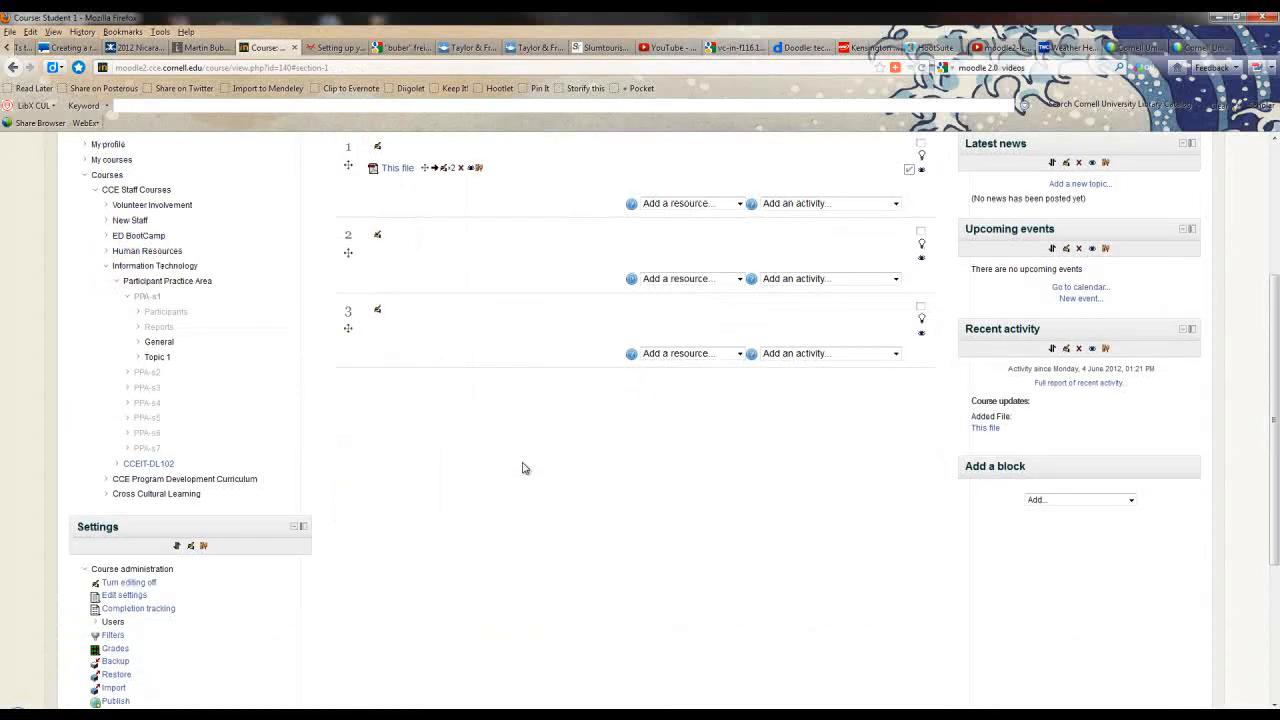
Step: Replace topic 1's default section name with "Getting started with activities" and save the change
scroll(524, 469, "up", 4)
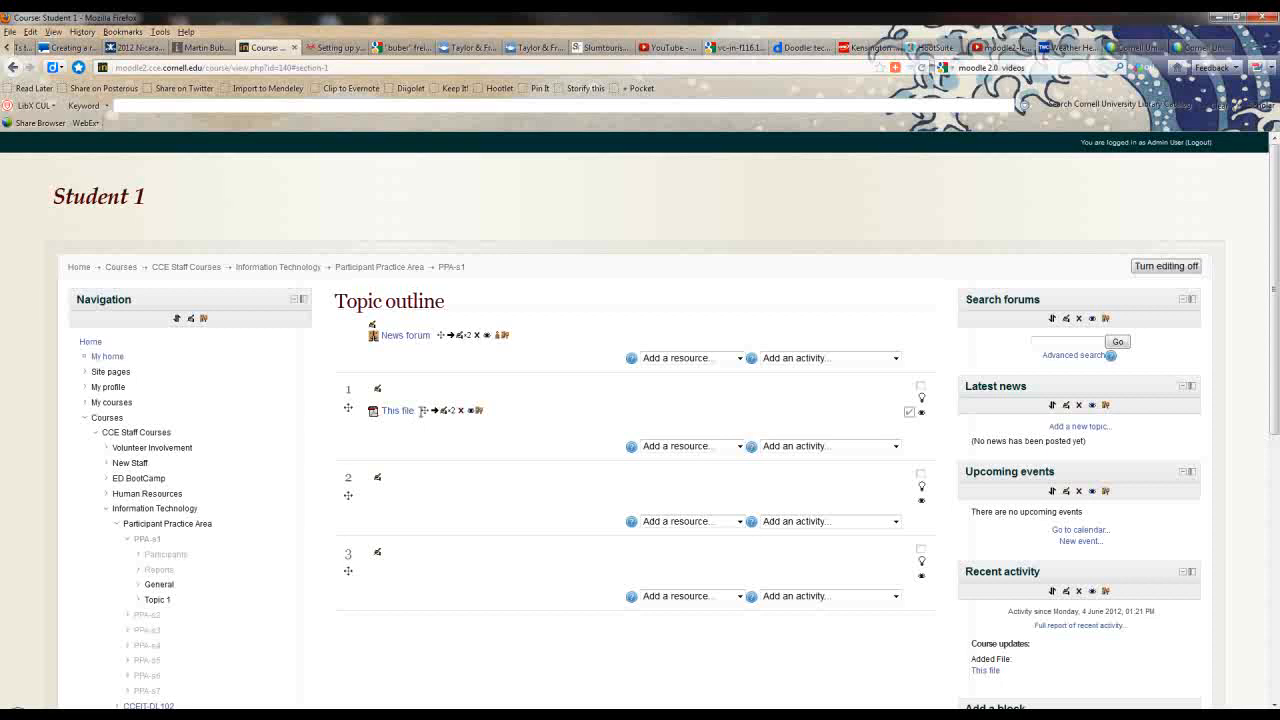
left_click(378, 392)
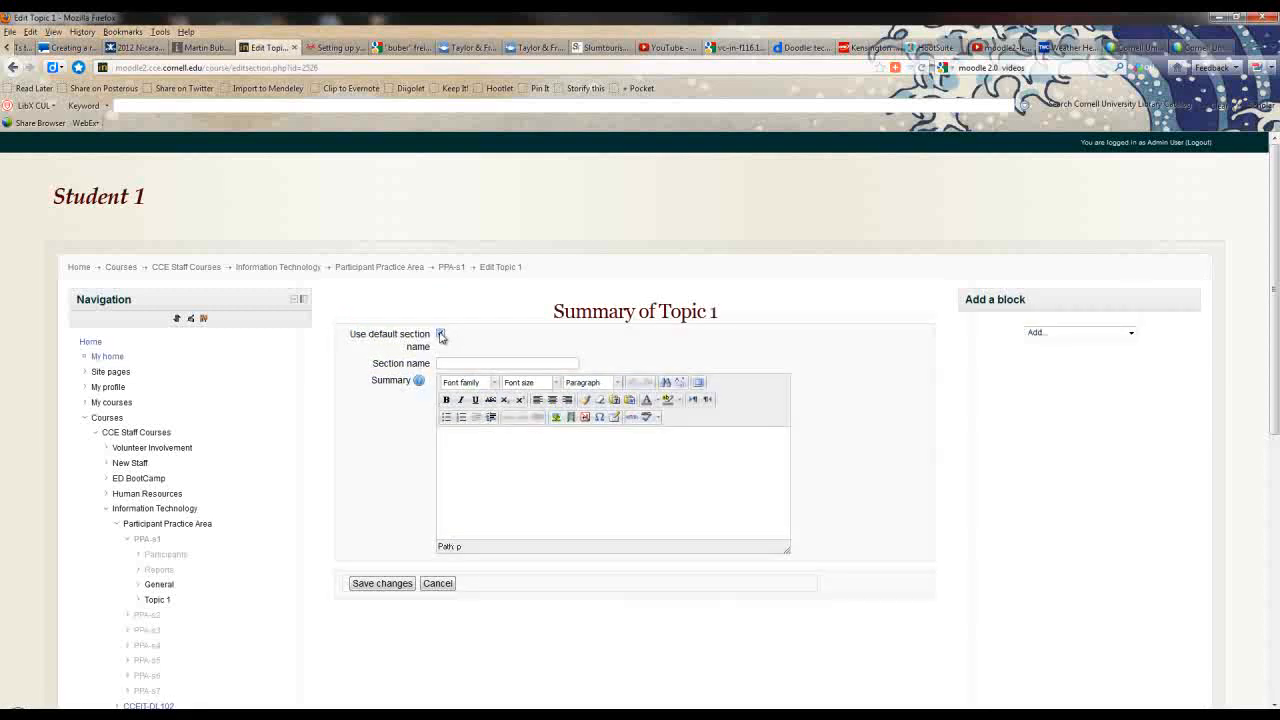
left_click(440, 335)
type("Getting started with activities")
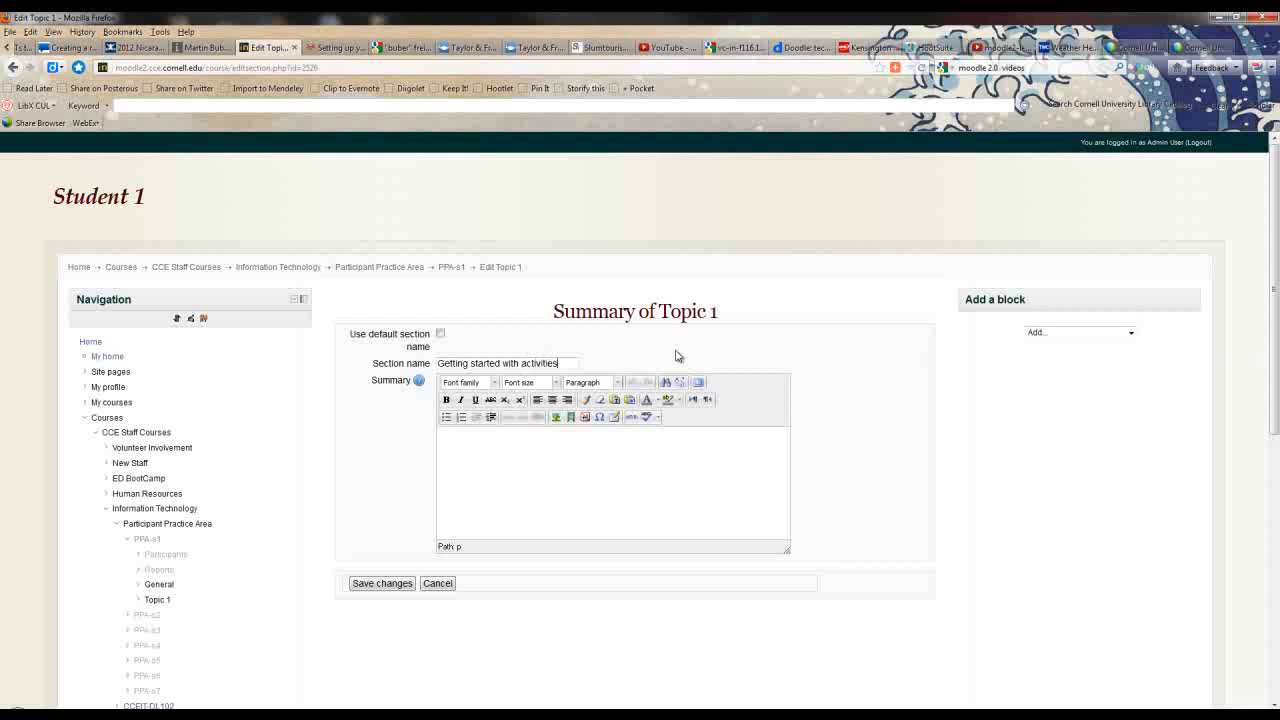
left_click(524, 461)
left_click(383, 586)
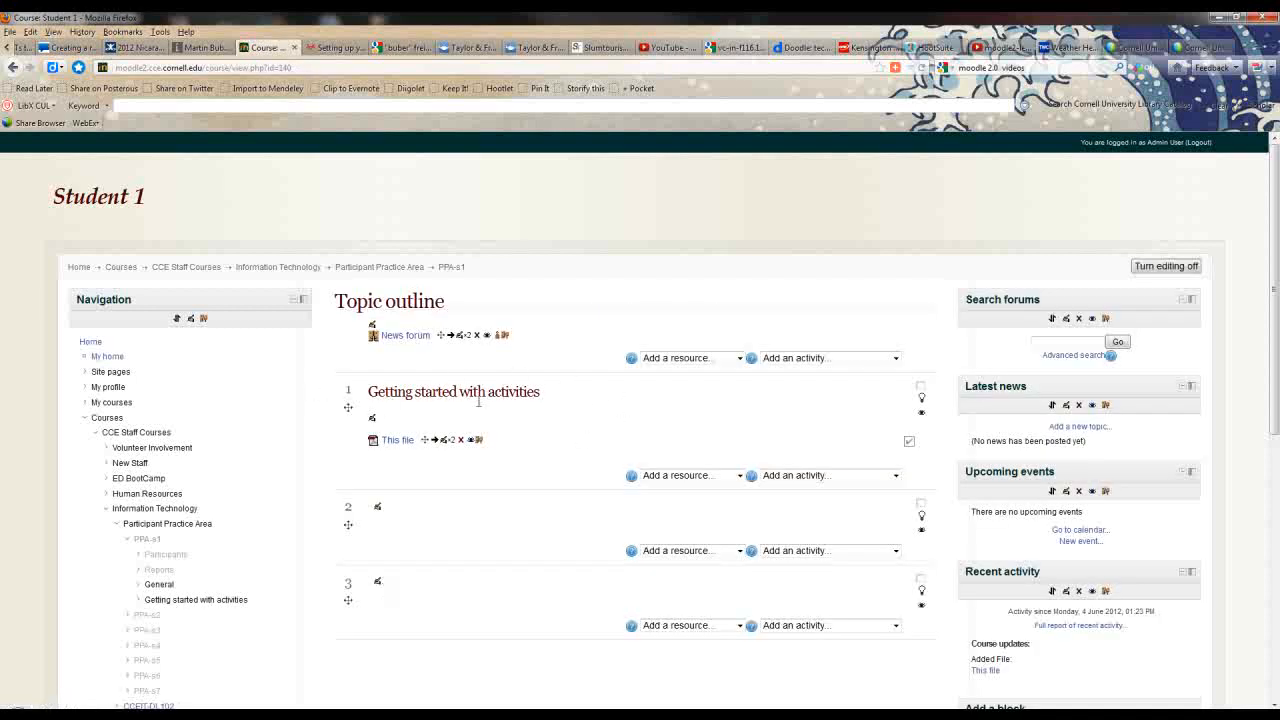
Step: Replace topic 2's default section name with "Getting started with resources" and save the change
left_click(378, 510)
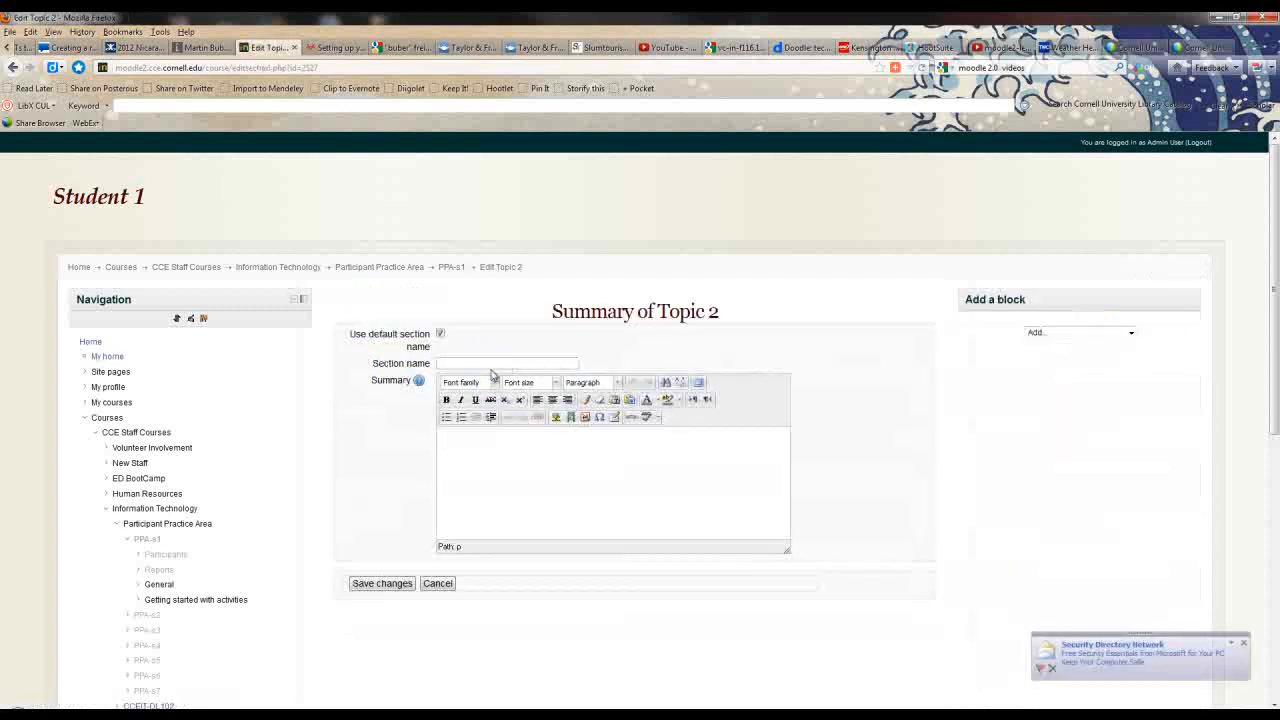
left_click(440, 334)
left_click(450, 362)
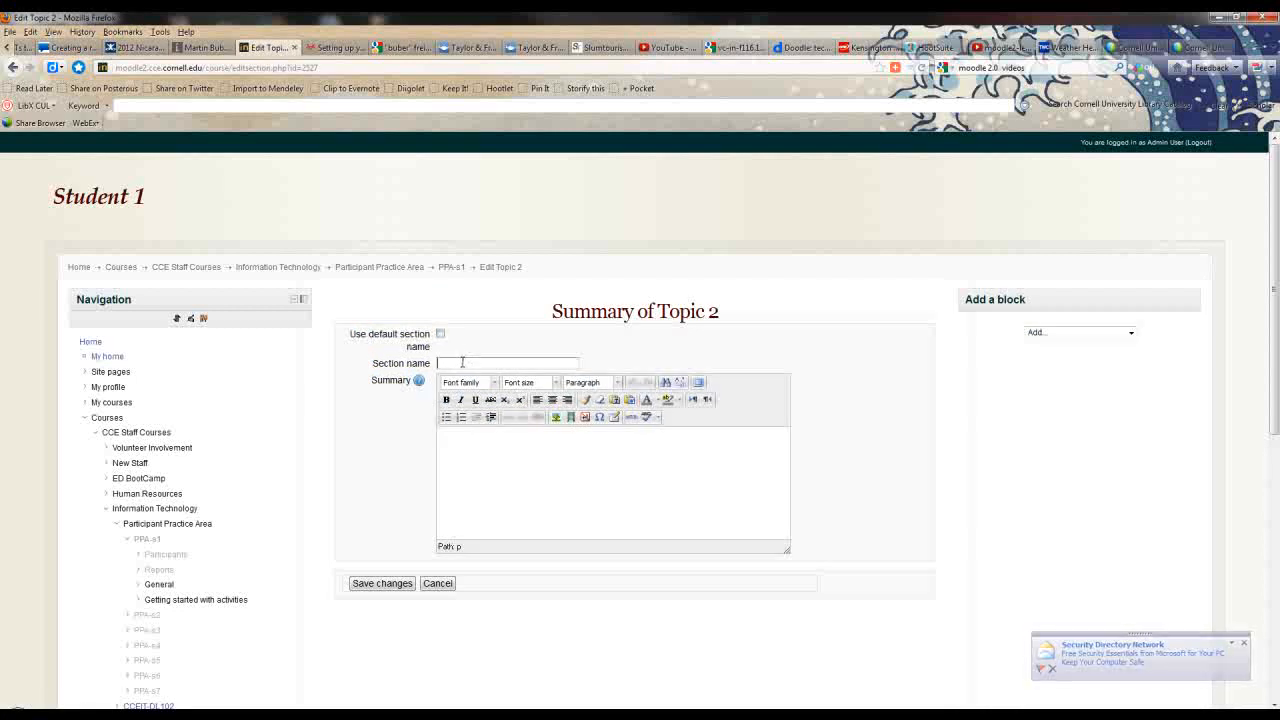
type("Getting ")
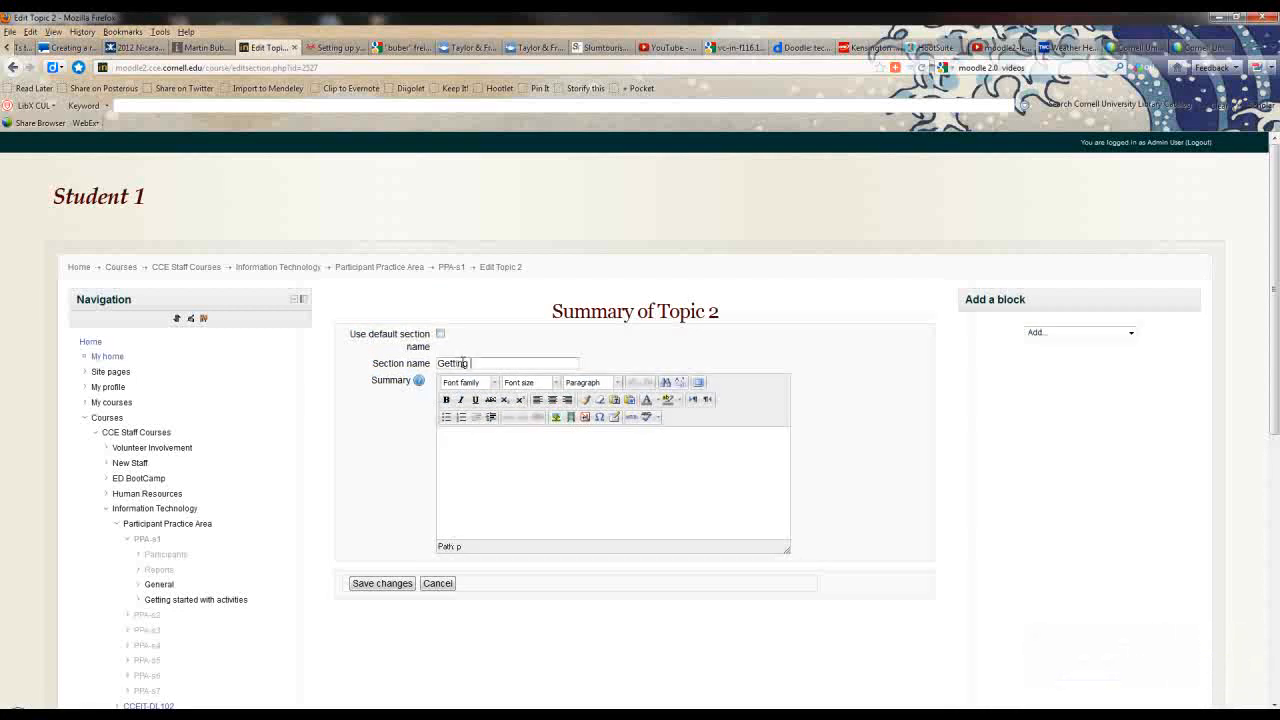
type("started with resources")
left_click(388, 584)
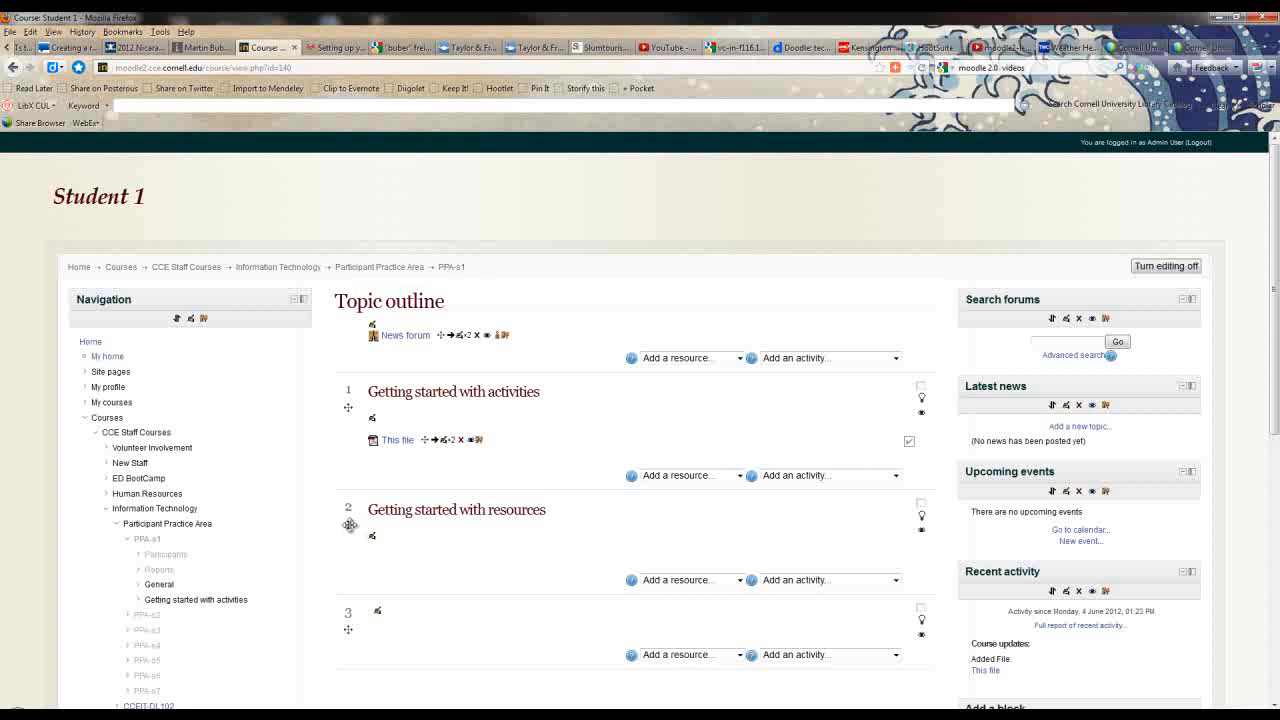
Step: Move the "Getting started with resources" topic above "Getting started with activities"
left_click_drag(349, 525, 349, 525)
left_click_drag(347, 525, 347, 385)
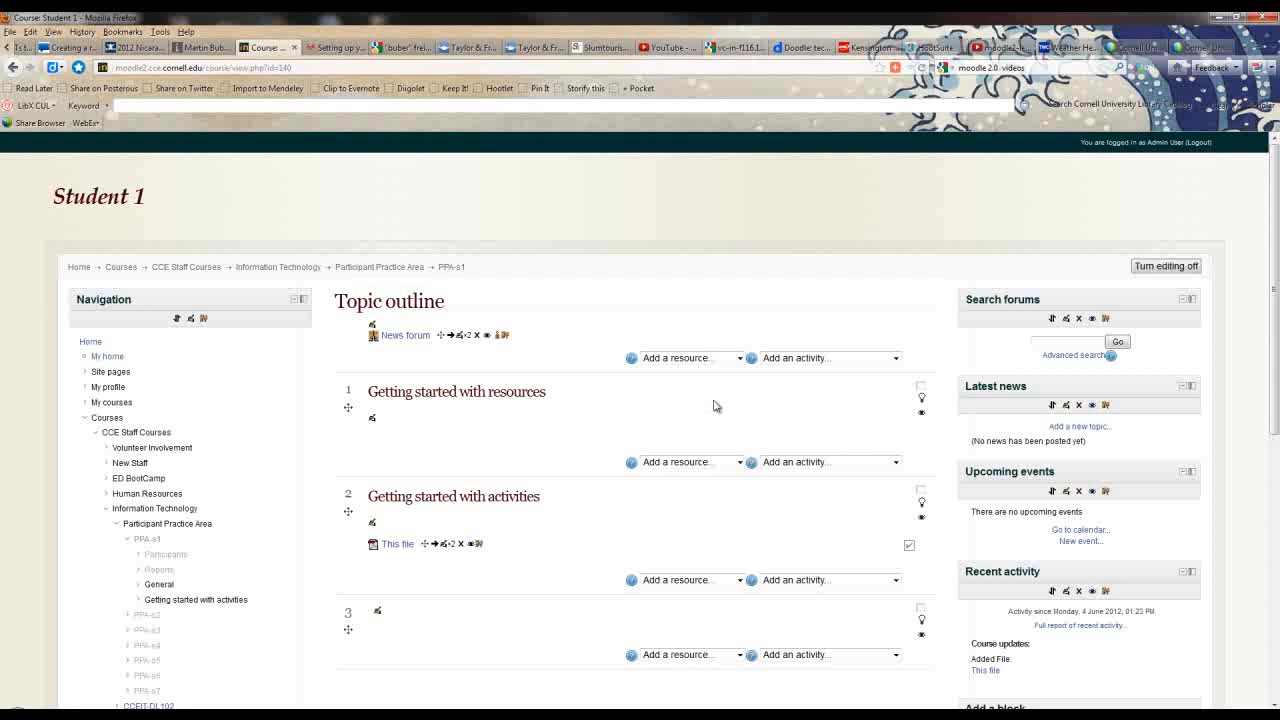
Step: Start a new Page in "Getting started with resources" named "Resources it Moodle" with the description "About Moodle resources"
left_click(740, 463)
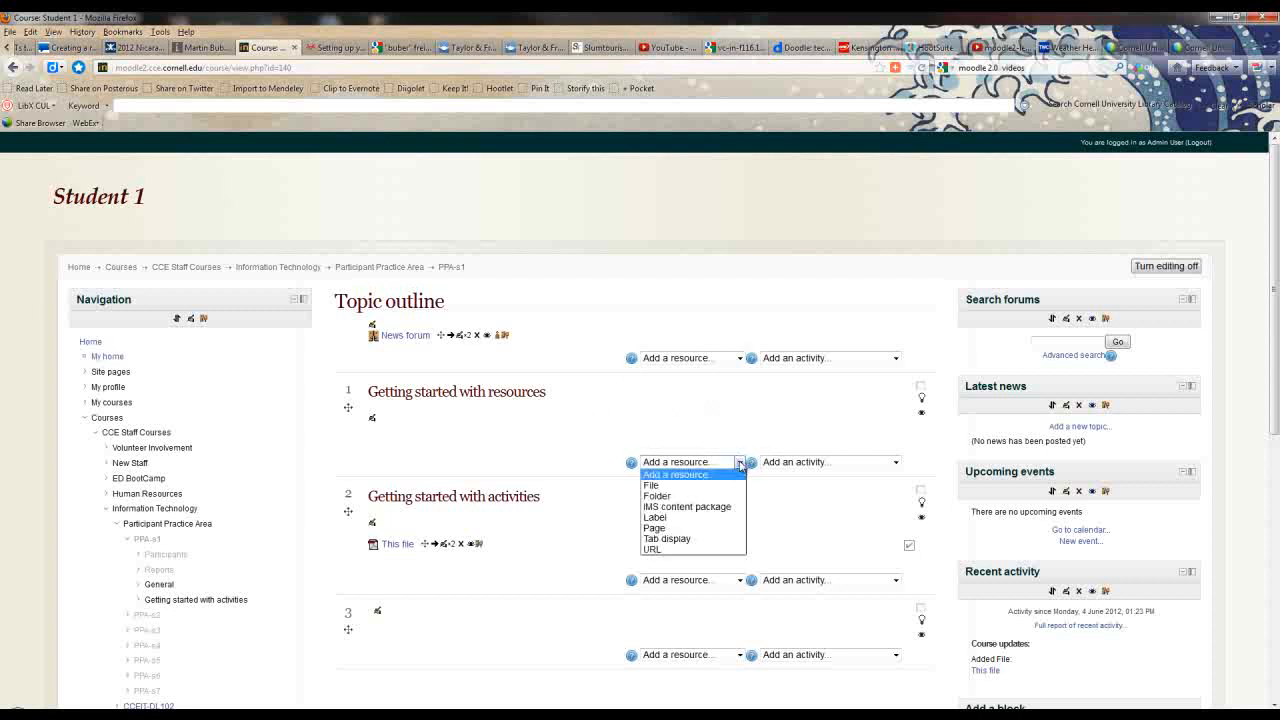
left_click(678, 530)
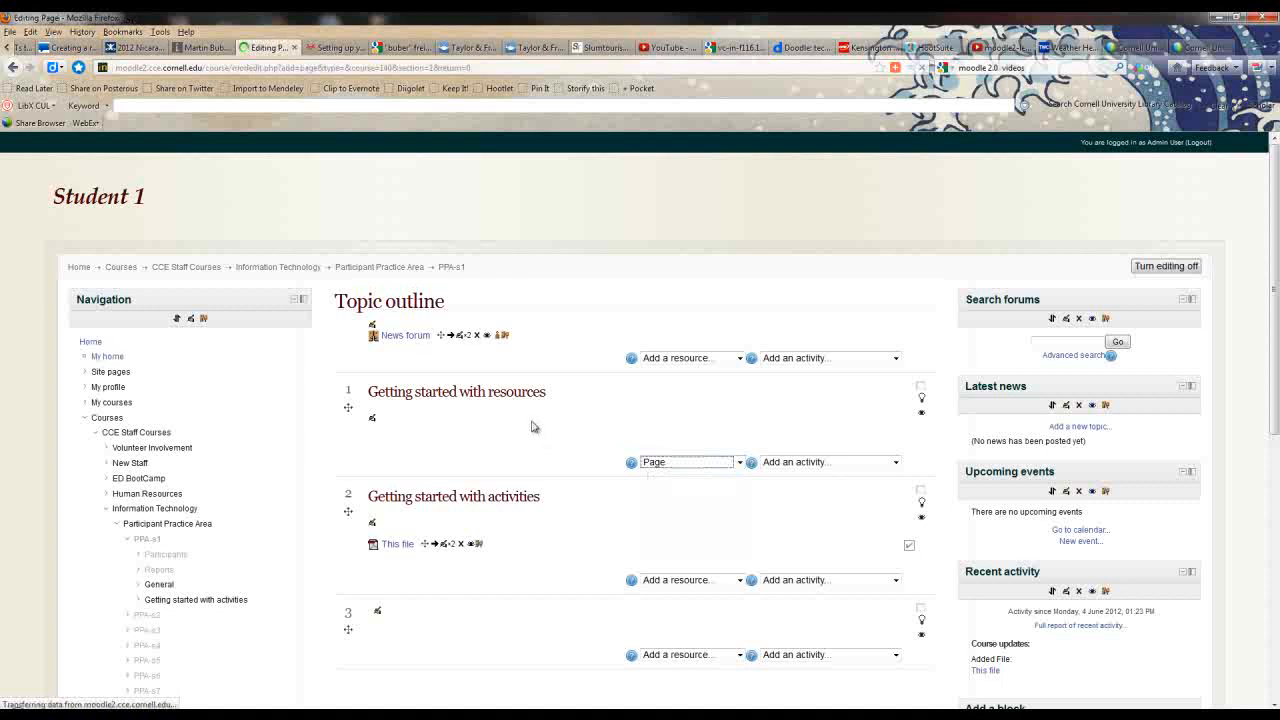
left_click(525, 372)
type("Resources in Moodle")
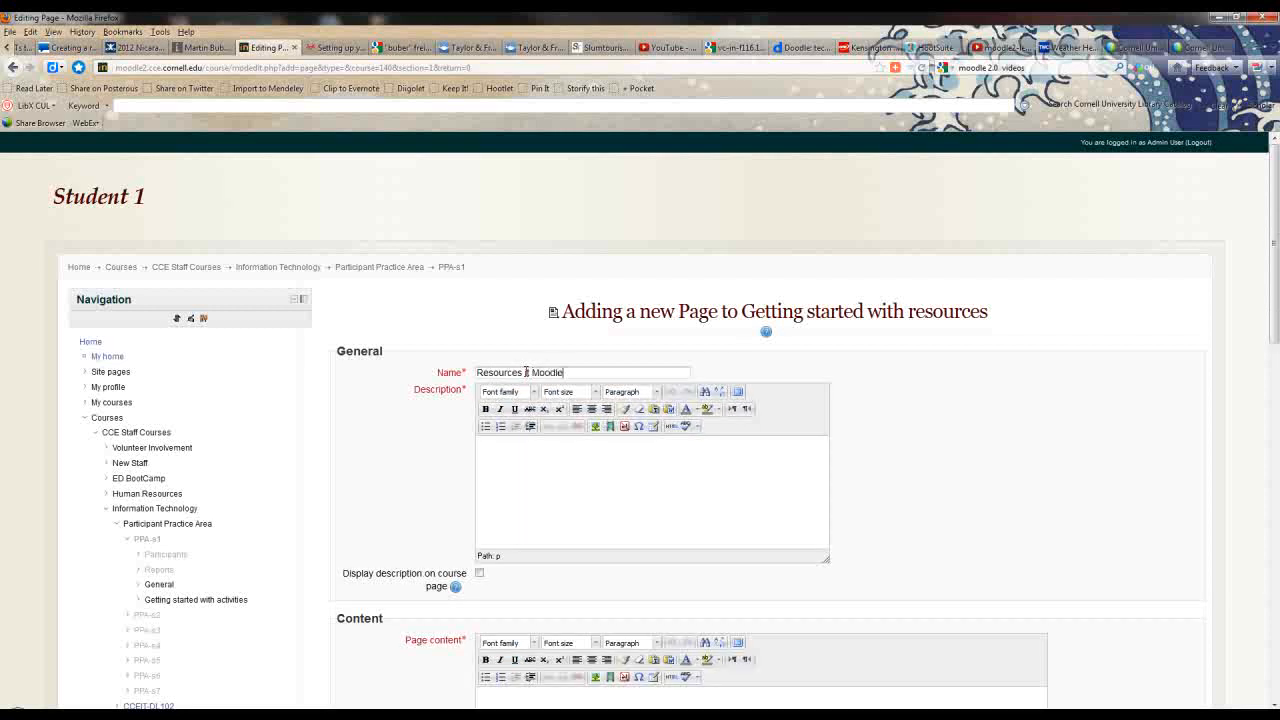
left_click(570, 466)
type("About M")
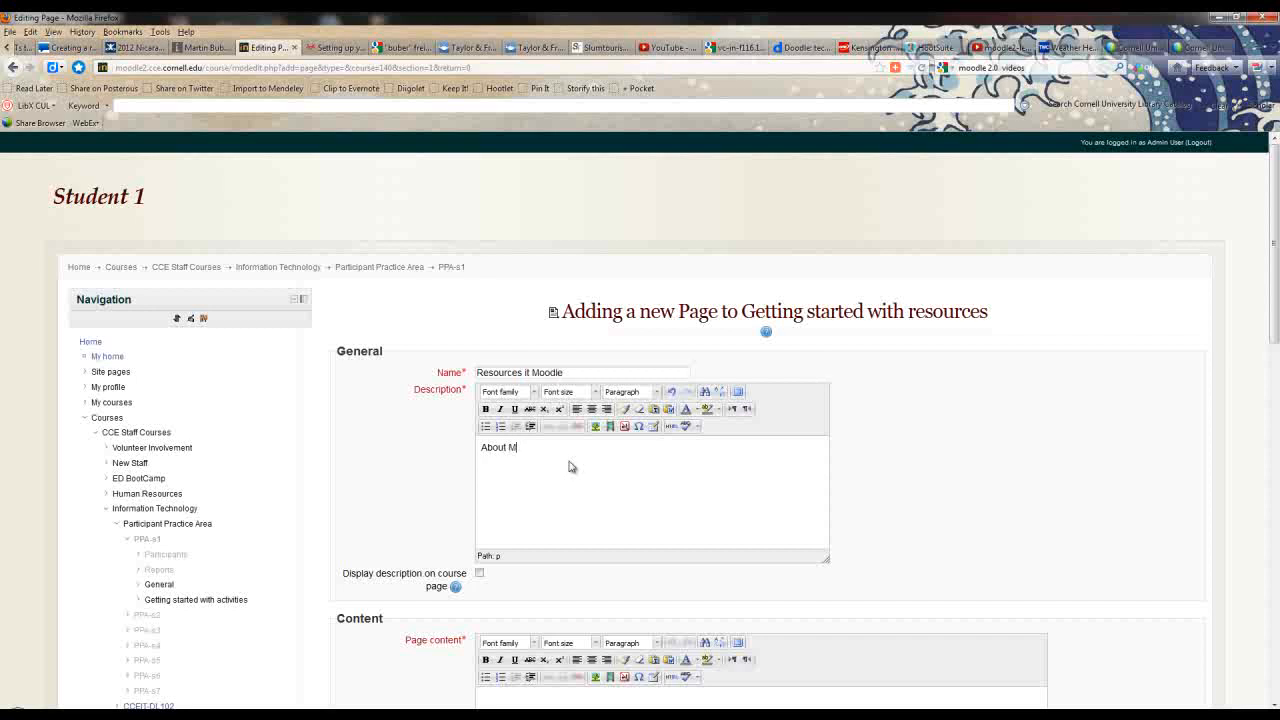
type("oodle resources")
Step: Copy the article paragraph starting "Today, when the word 'dialogue'" from the Martin Buber web page into the Moodle page content
scroll(591, 466, "down", 5)
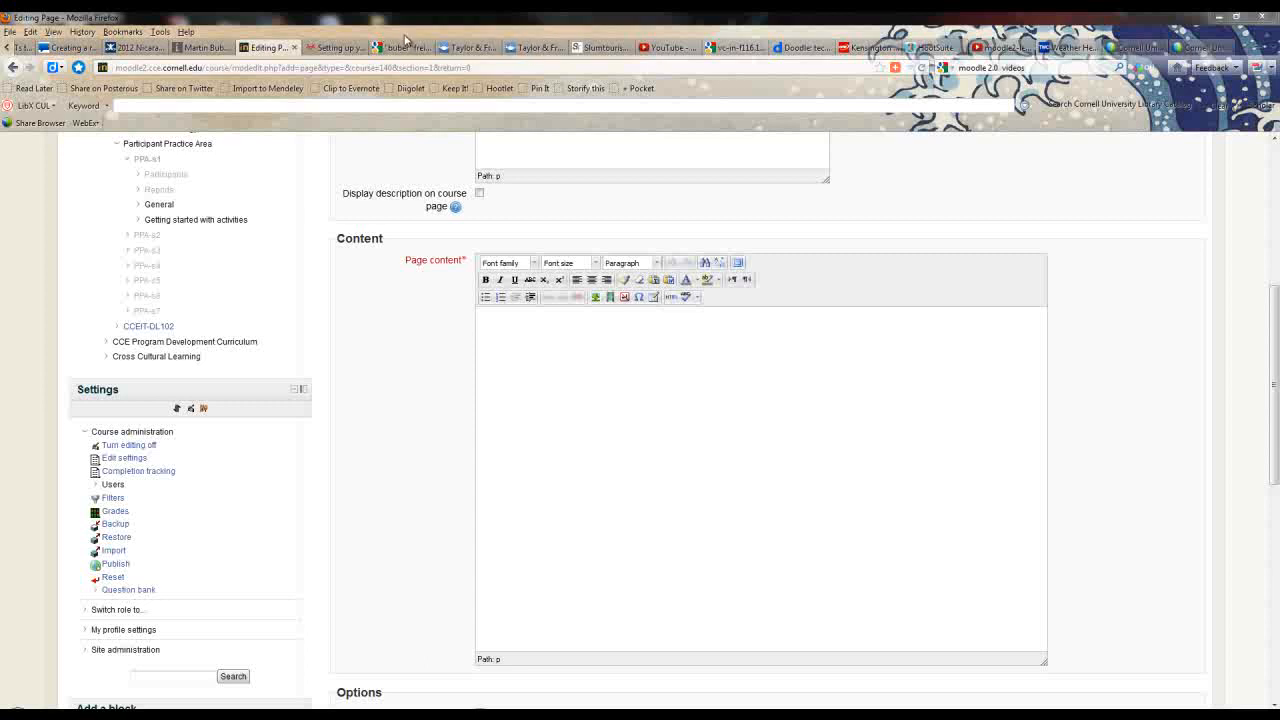
left_click(200, 47)
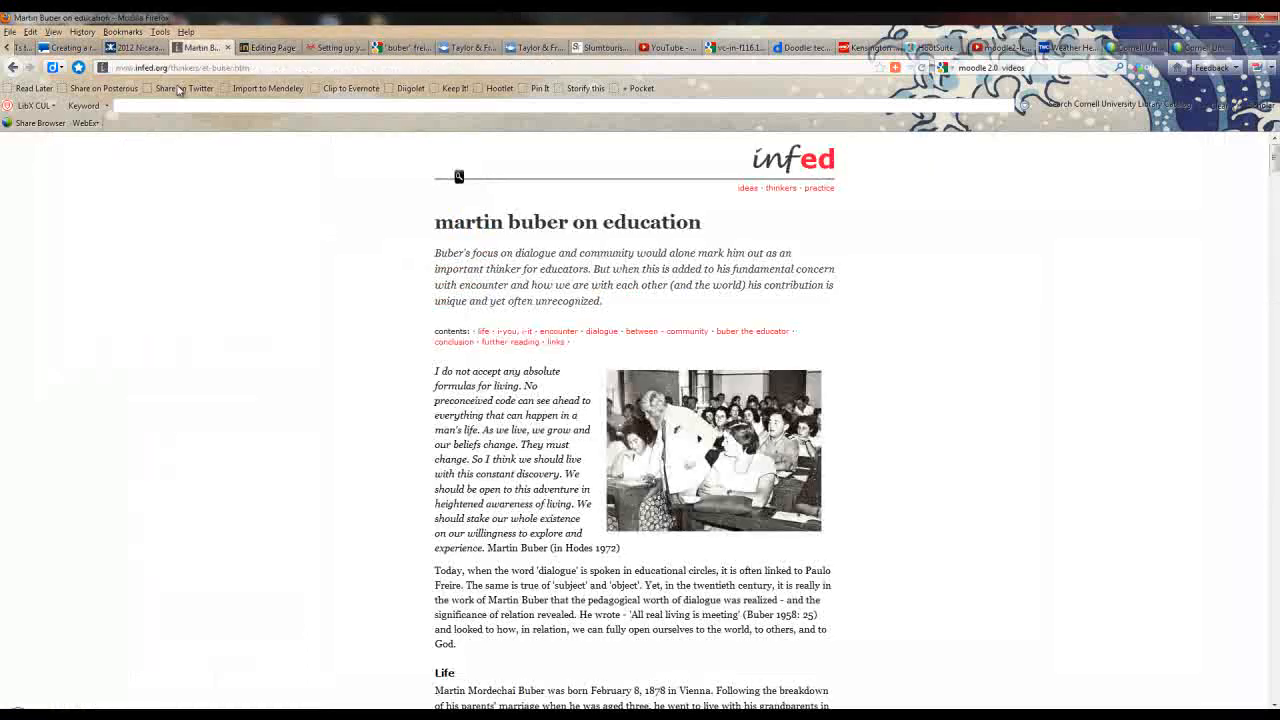
left_click_drag(836, 633, 432, 571)
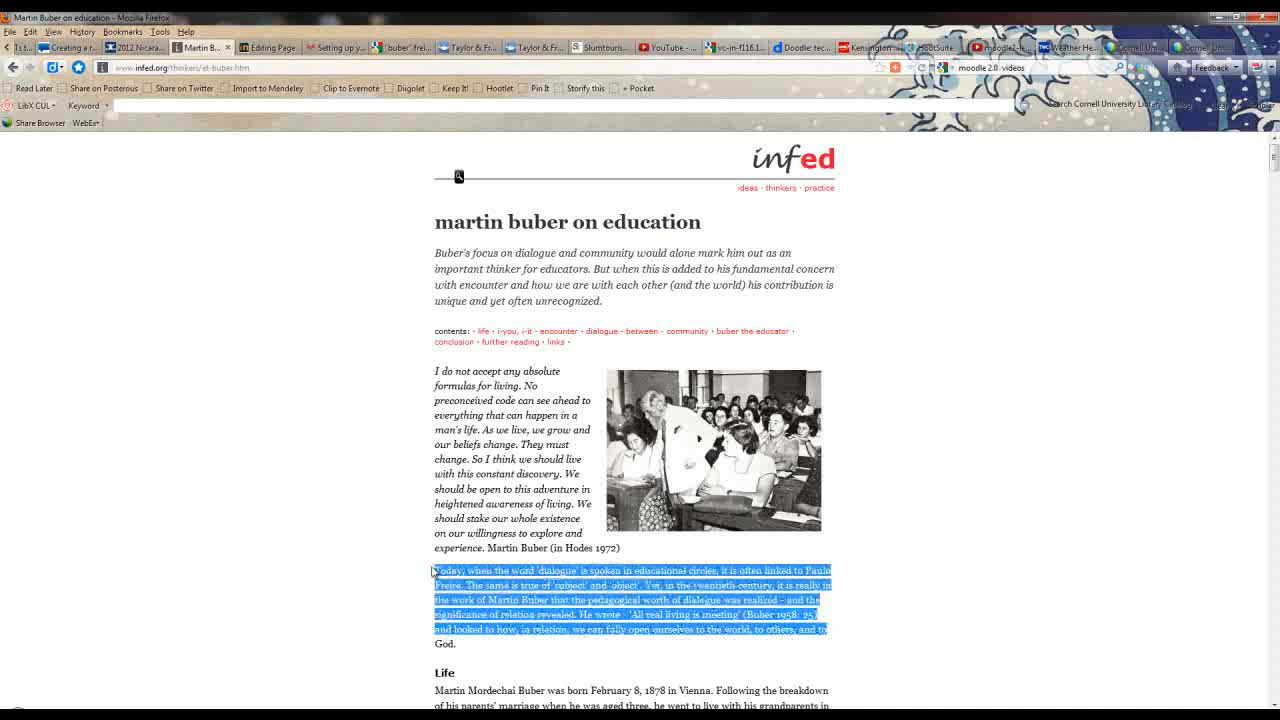
left_click(268, 47)
left_click(559, 333)
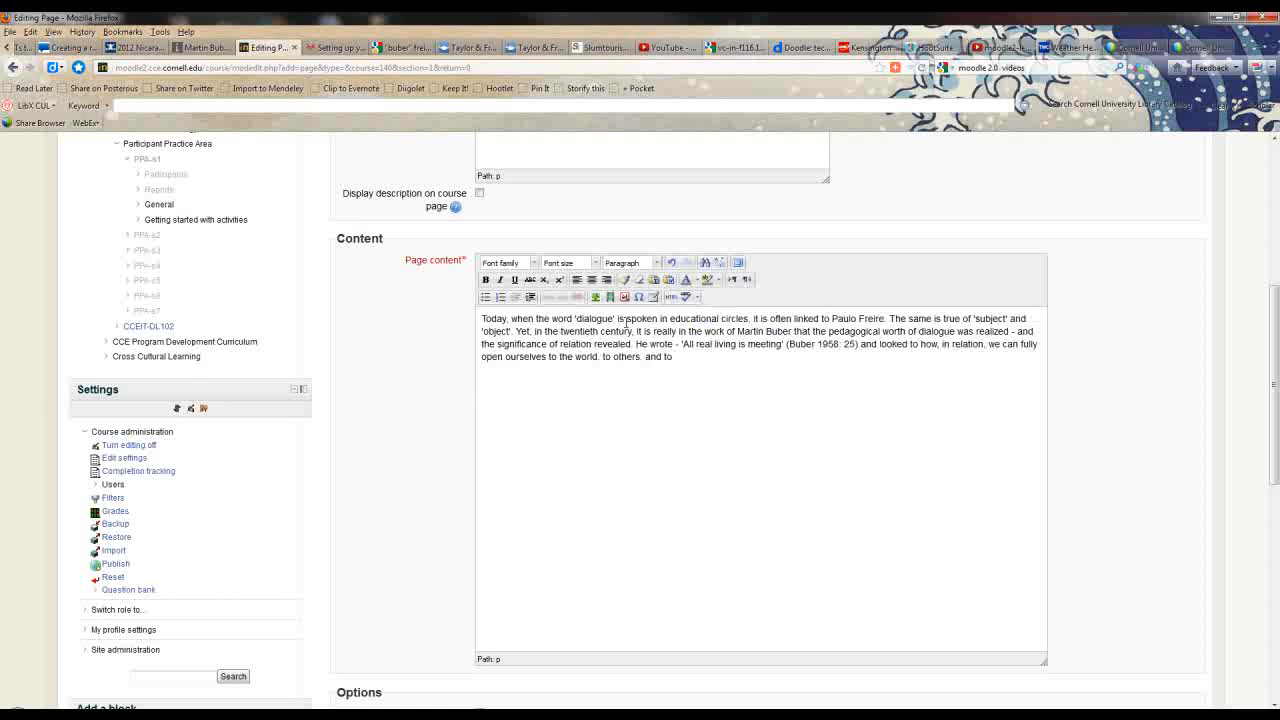
left_click_drag(748, 318, 630, 318)
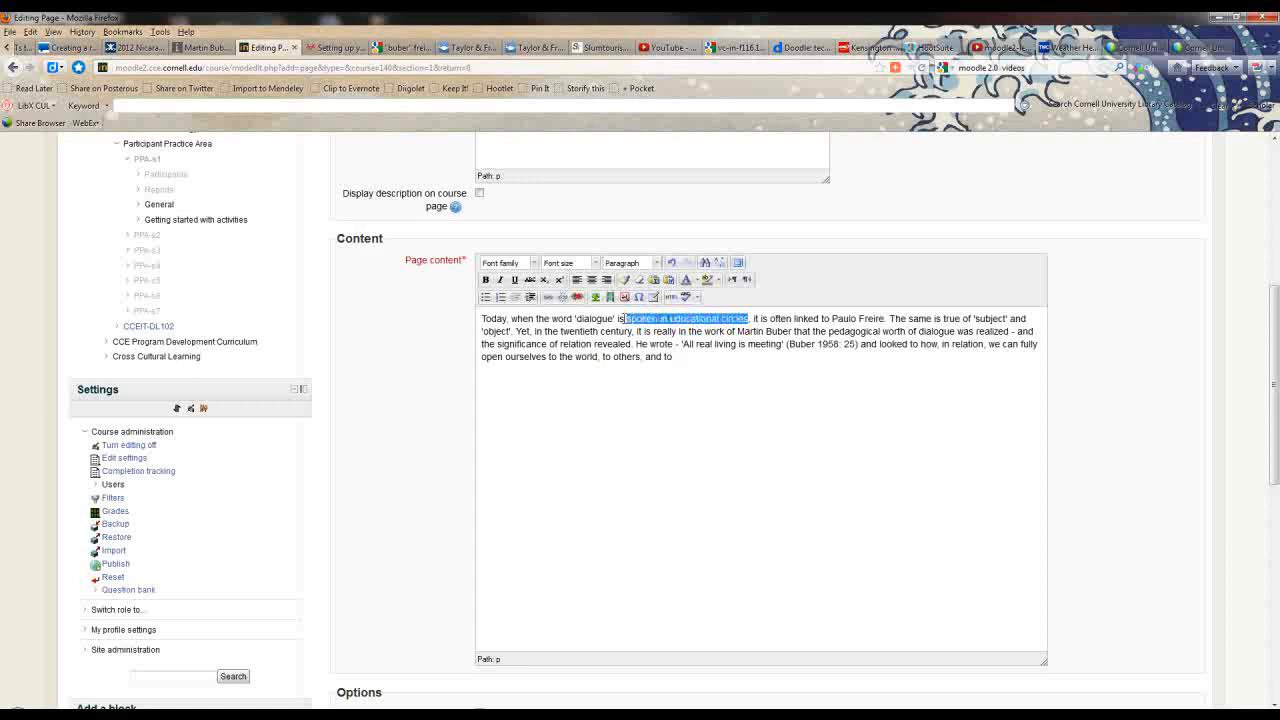
left_click(547, 296)
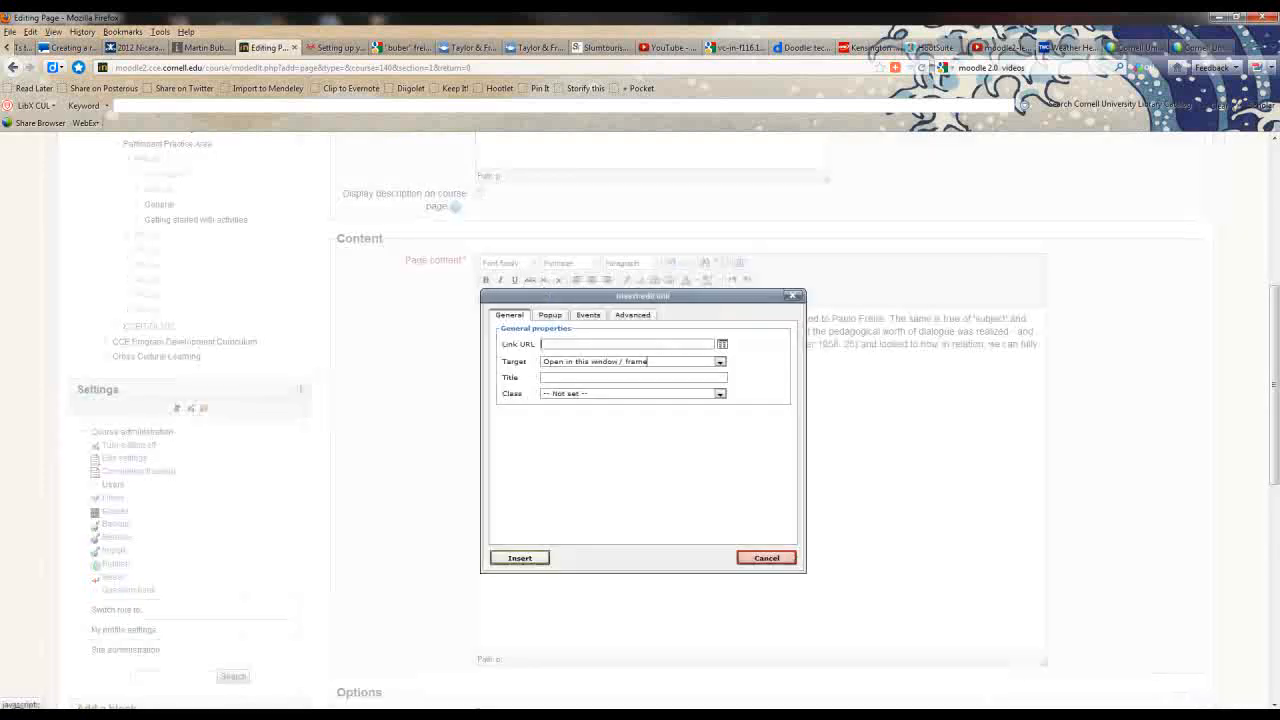
left_click(624, 343)
type("ww")
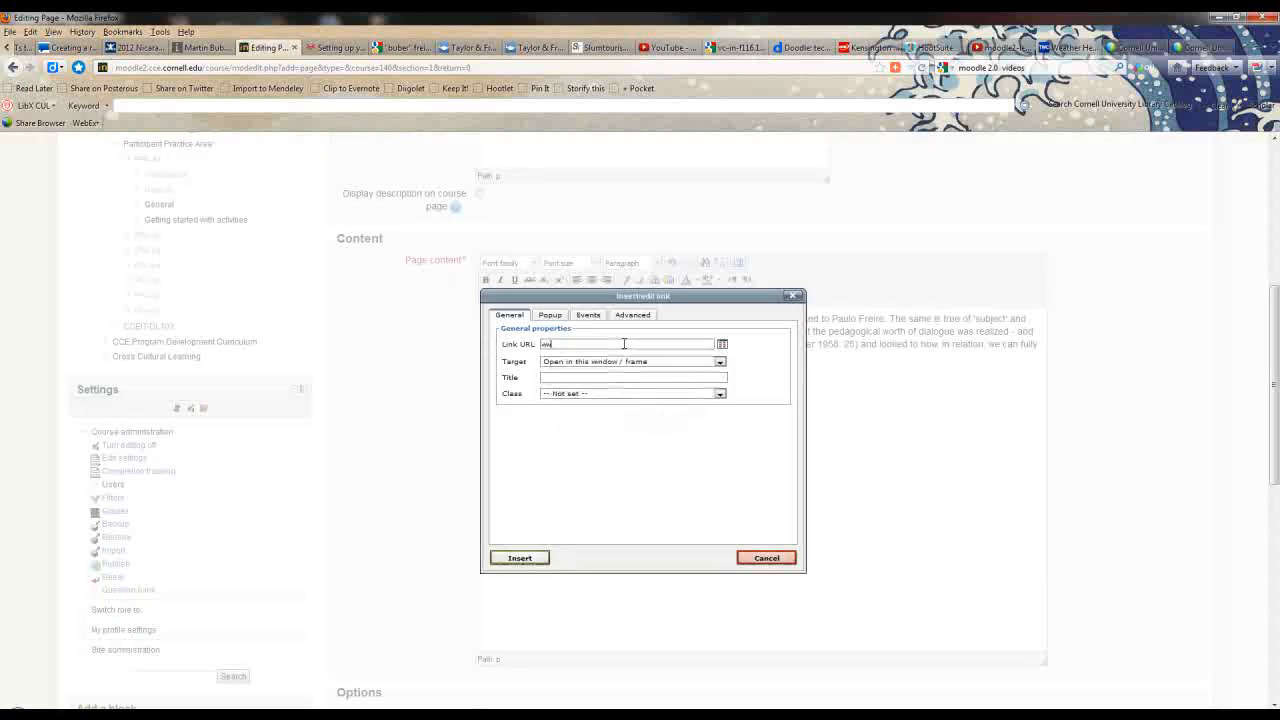
type("w.goog")
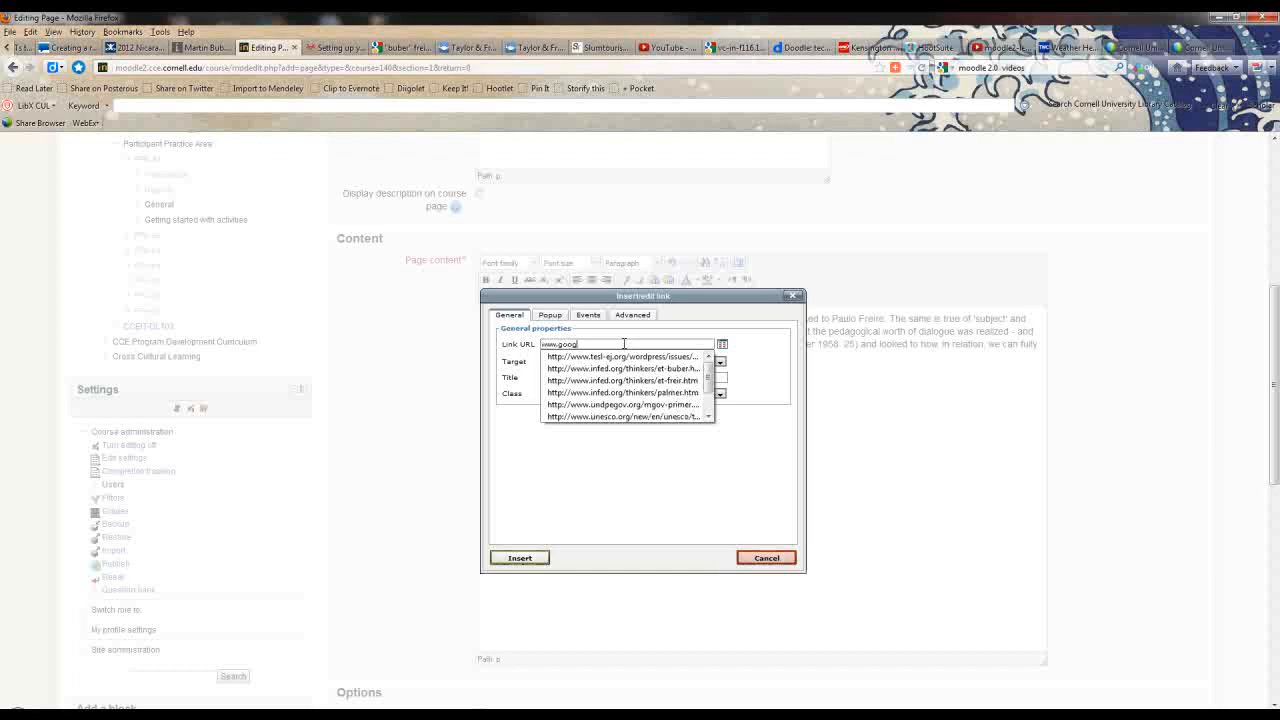
type("le.com")
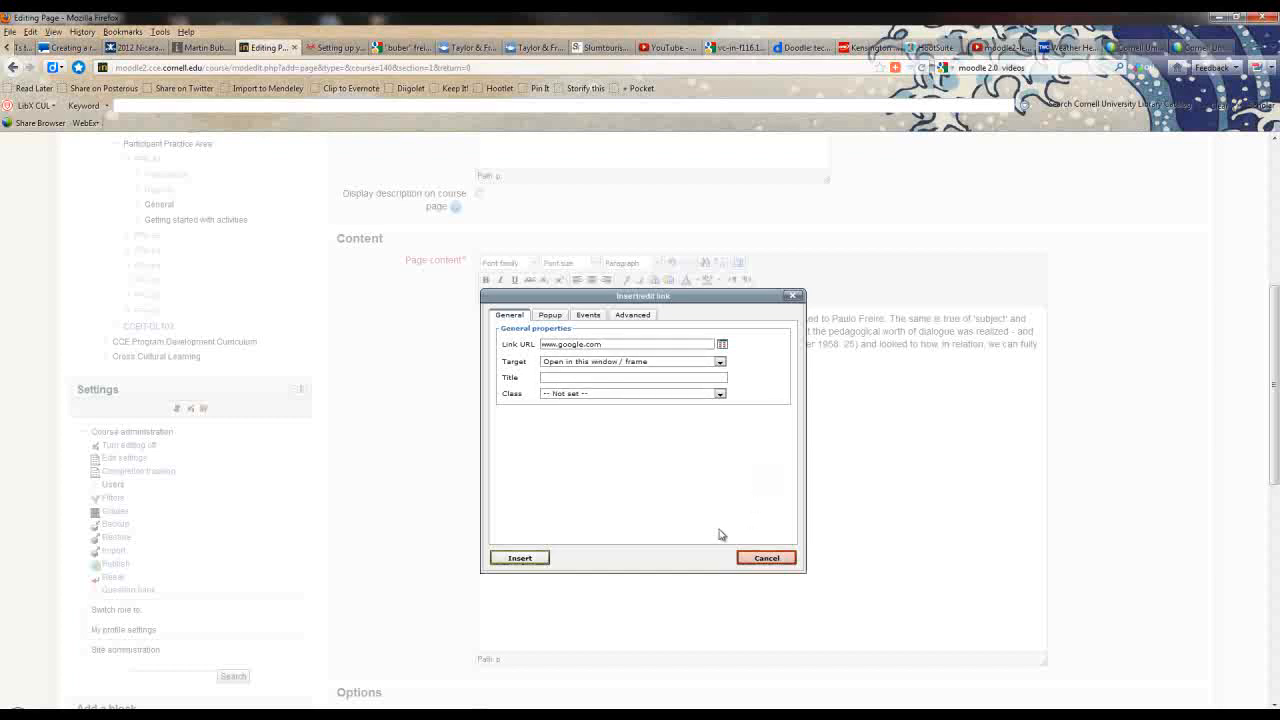
left_click(520, 558)
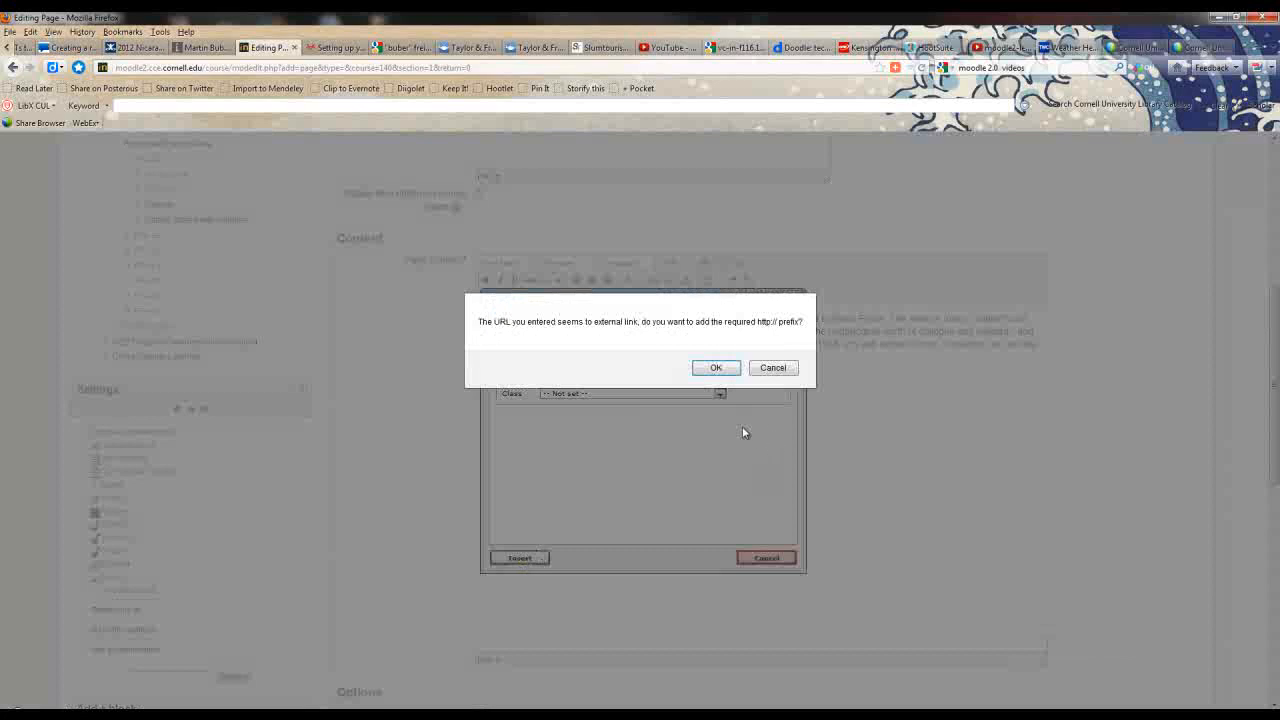
left_click(716, 368)
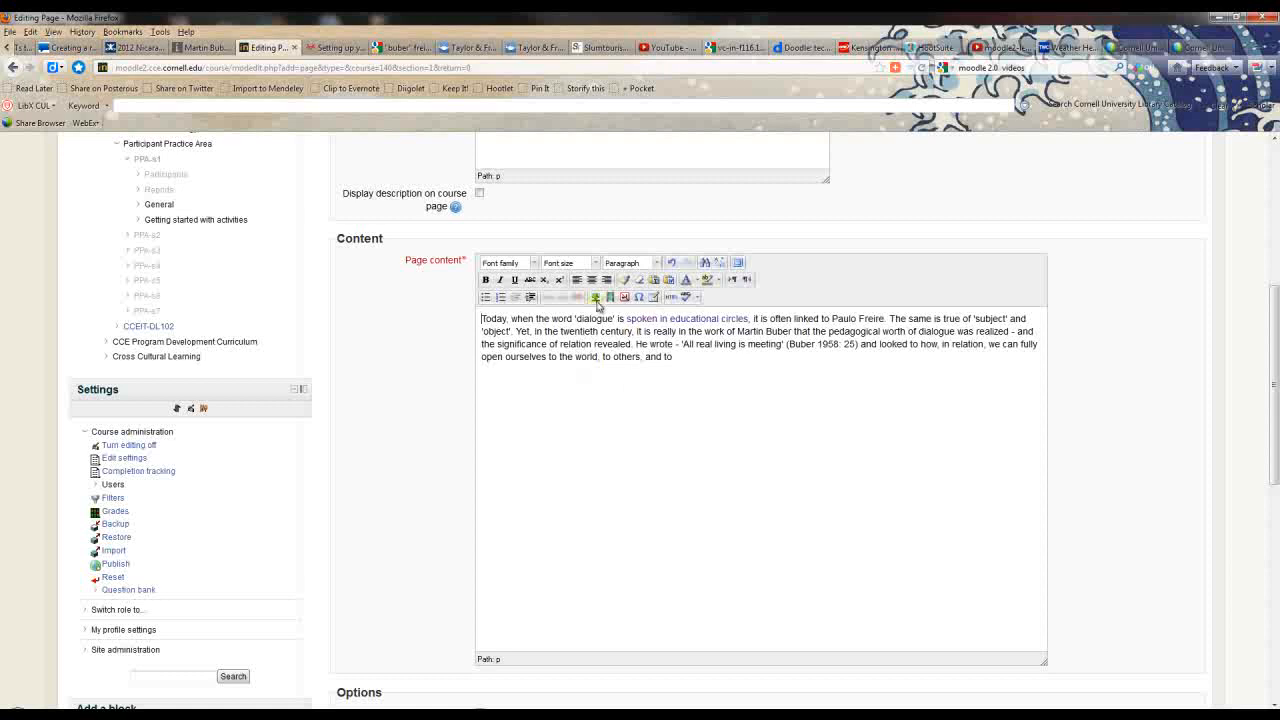
Step: Upload IMG_0472.jpg from the Pictures library as a new image for the start of the page content
left_click(595, 297)
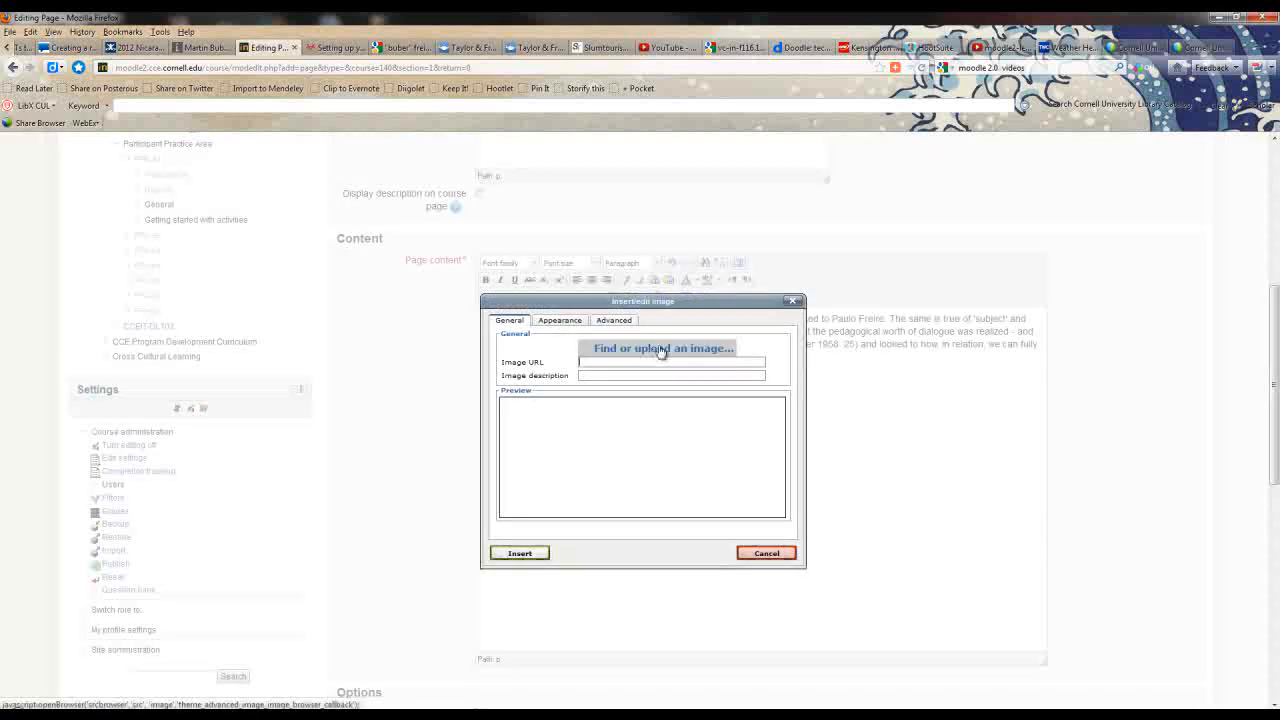
left_click(661, 350)
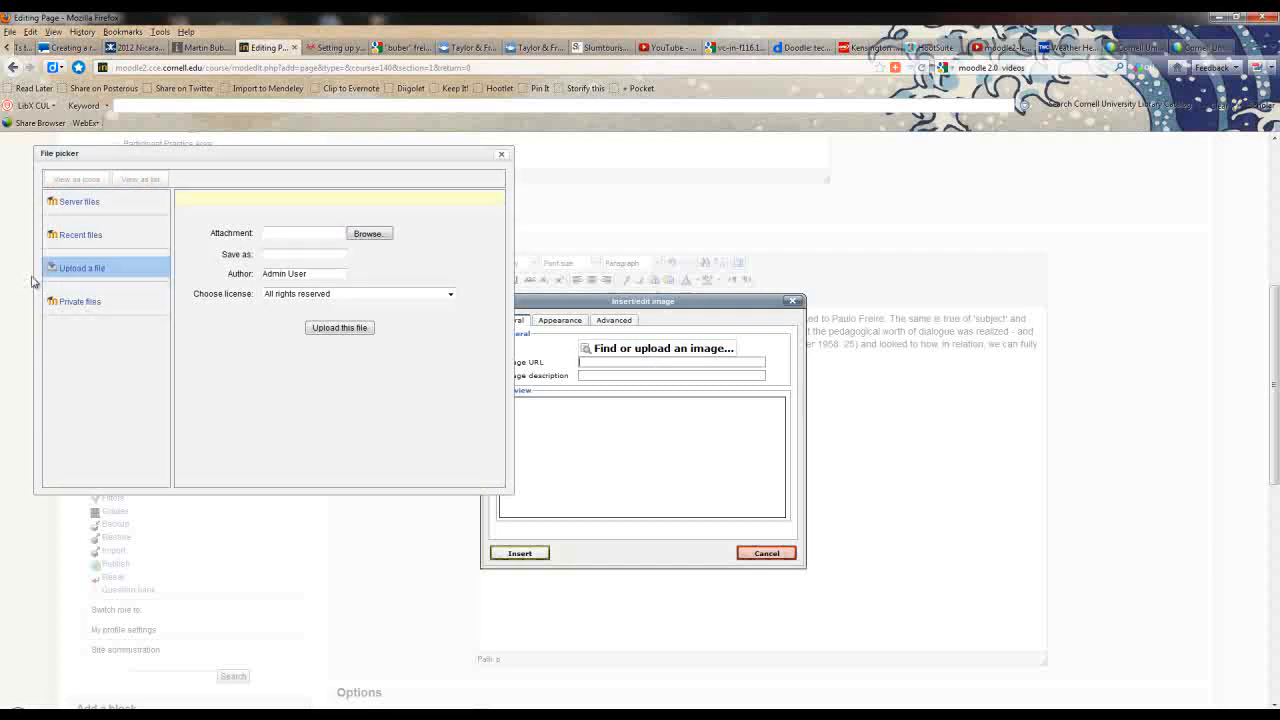
left_click(367, 234)
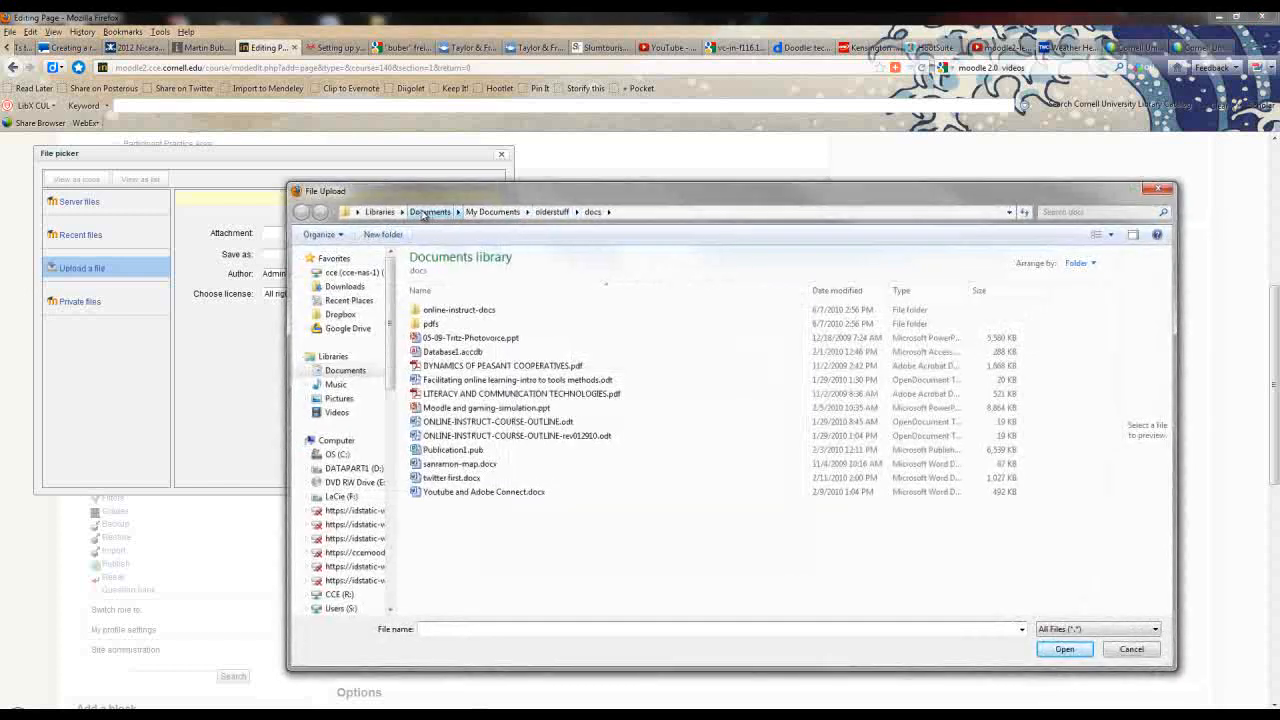
left_click(324, 397)
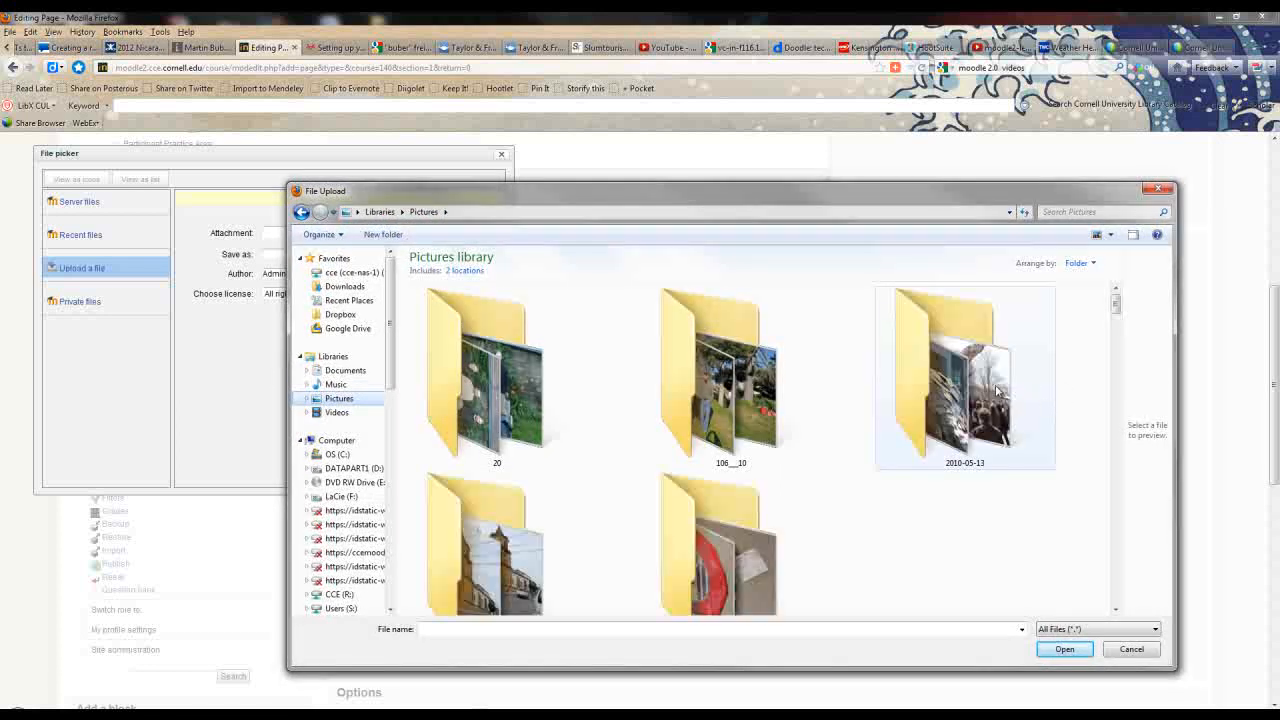
scroll(993, 380, "down", 5)
left_click_drag(1116, 304, 1116, 505)
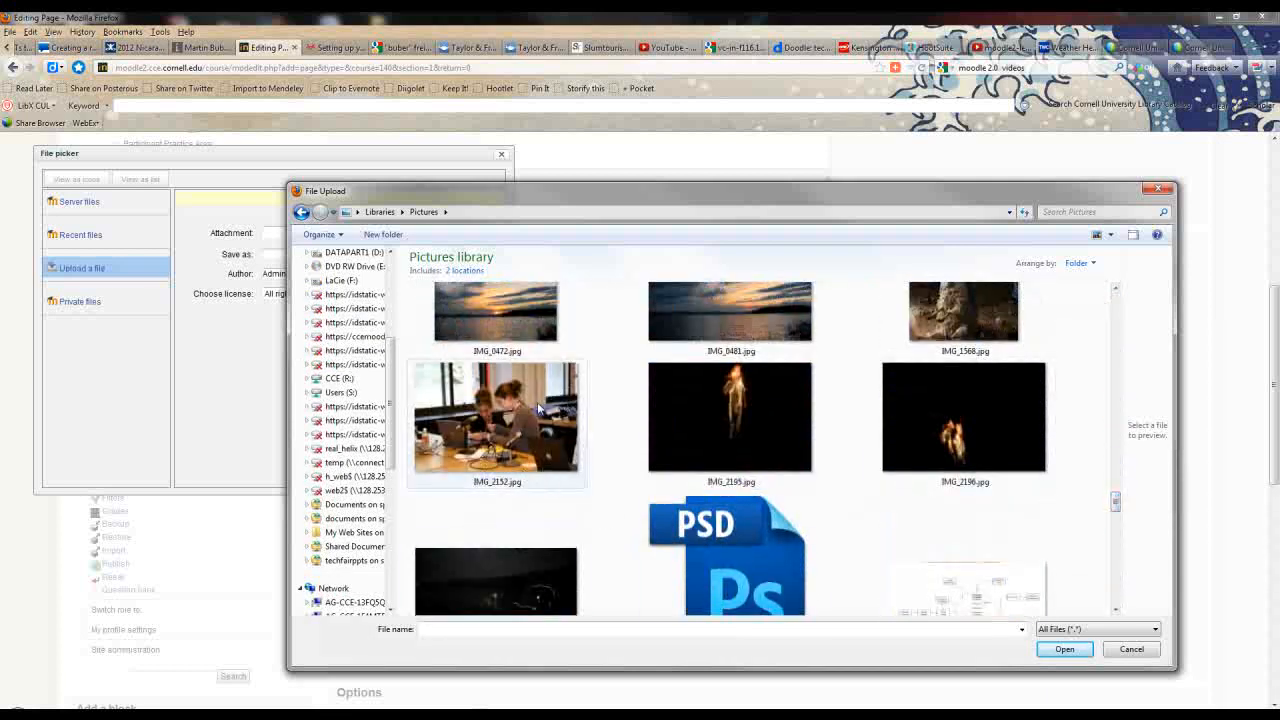
double_click(501, 319)
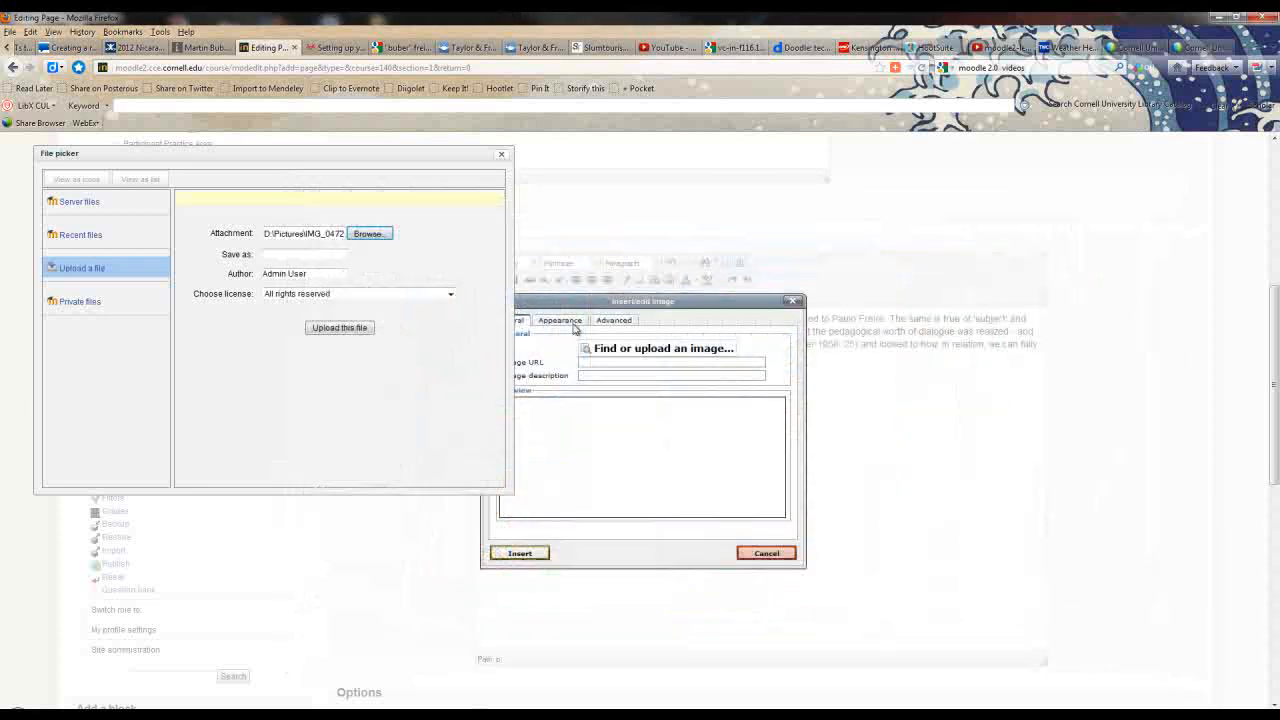
left_click(340, 327)
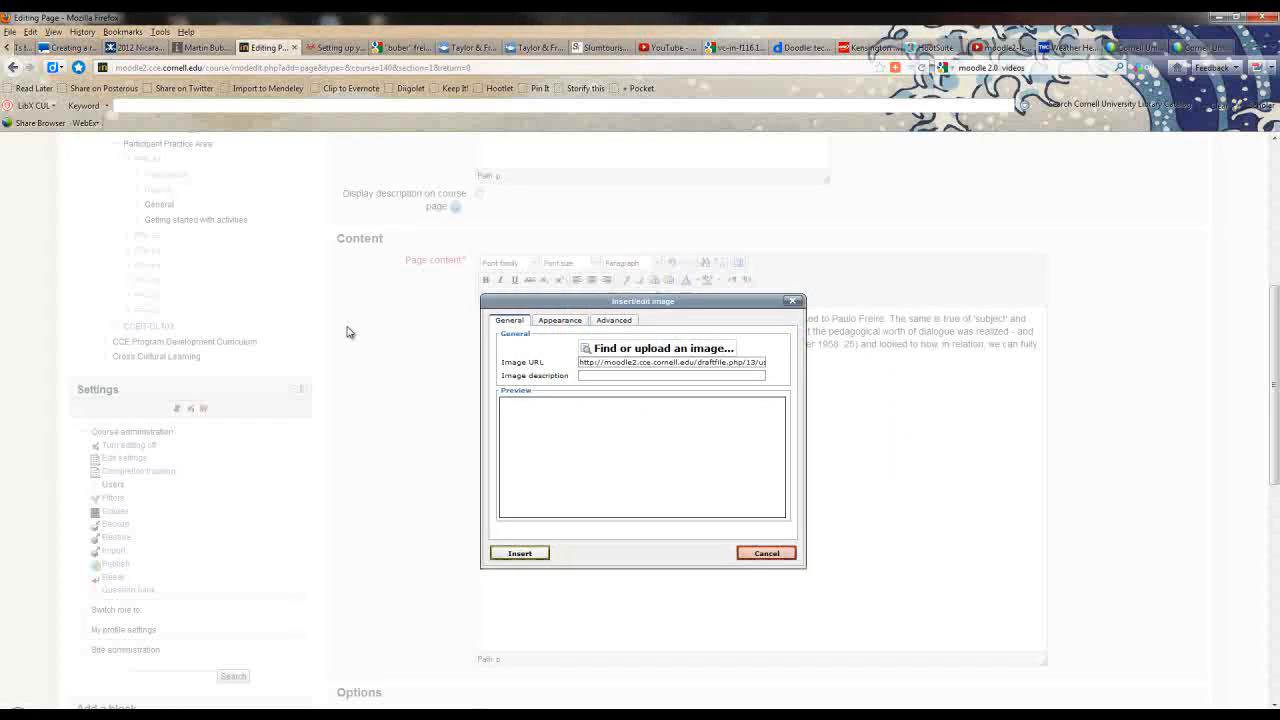
mouse_move(784, 429)
left_mouse_down()
mouse_move(780, 492)
mouse_move(779, 414)
left_mouse_up()
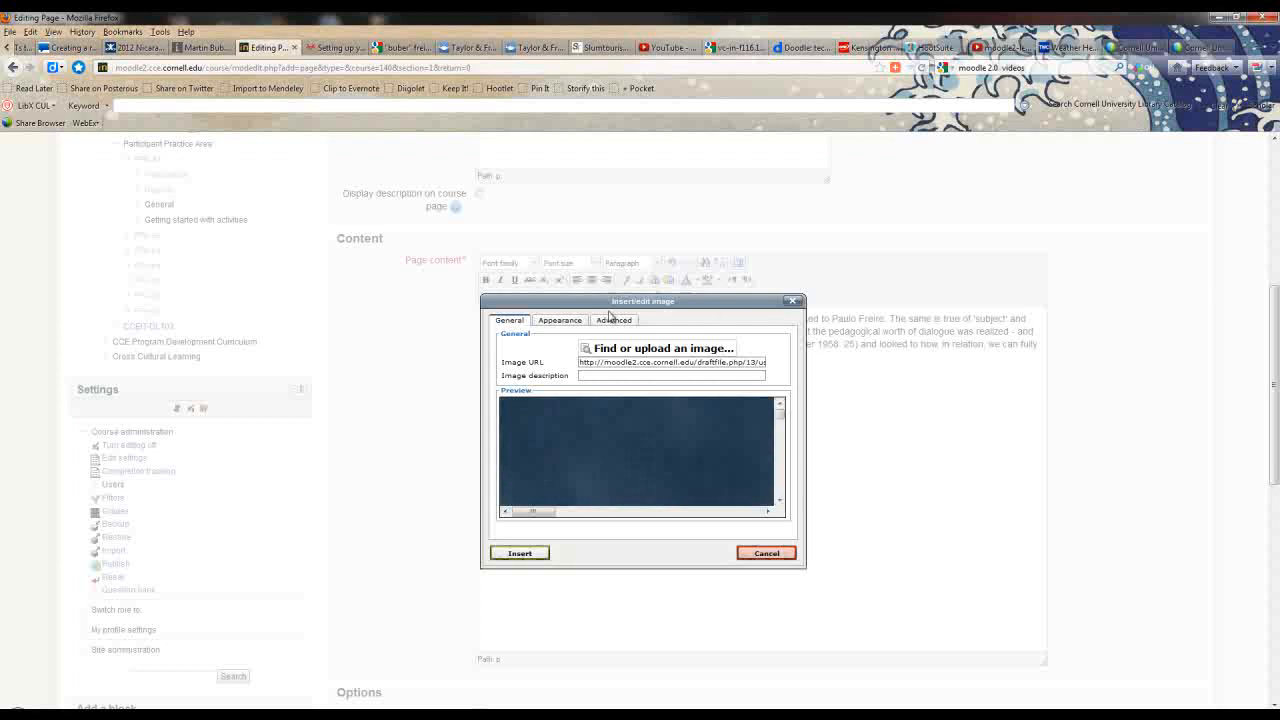
Step: Set the image to 160 px wide with proportions constrained and 6 px vertical and horizontal space, and insert it without a description
left_click(560, 320)
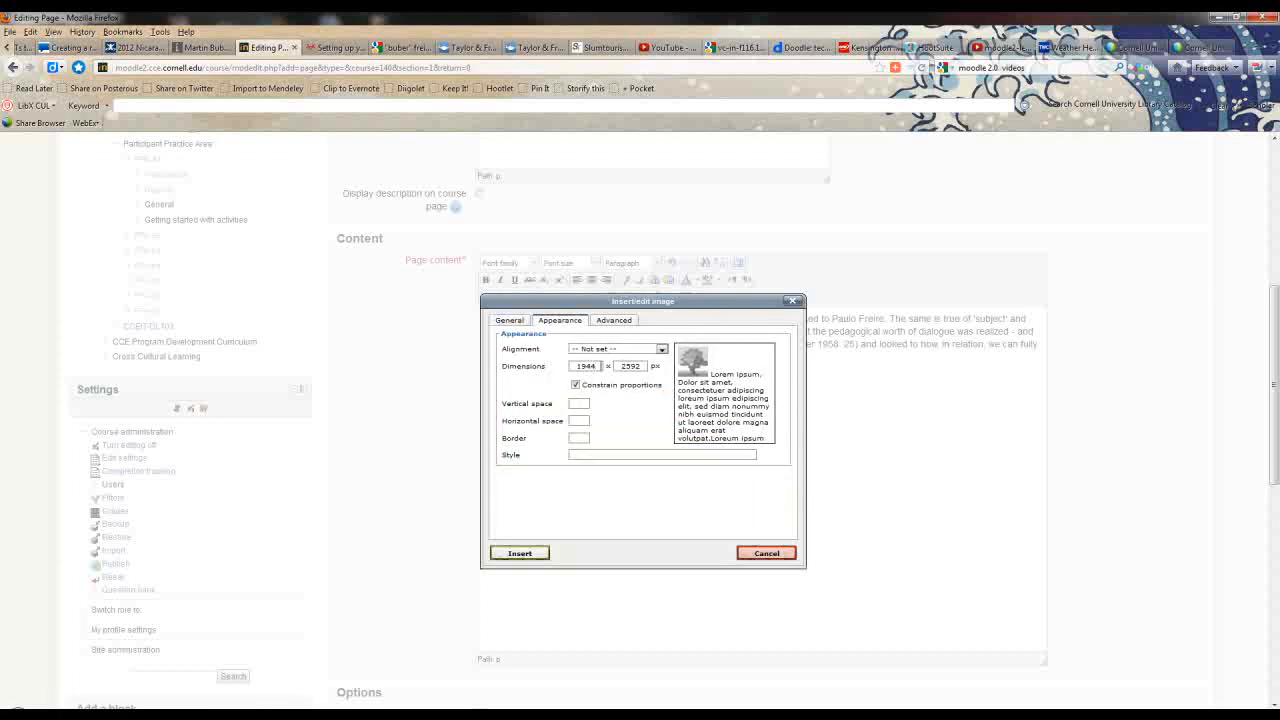
double_click(596, 366)
type("160")
left_click(578, 405)
left_click(578, 418)
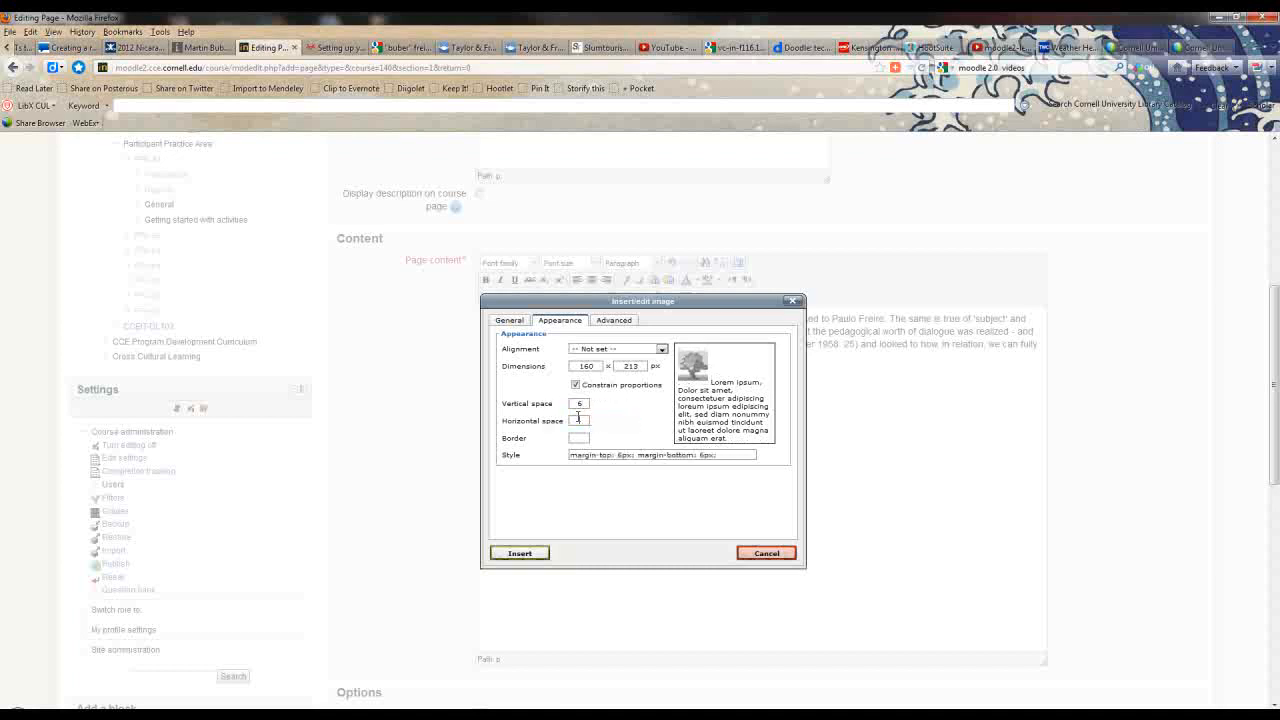
left_click(578, 420)
left_click(580, 431)
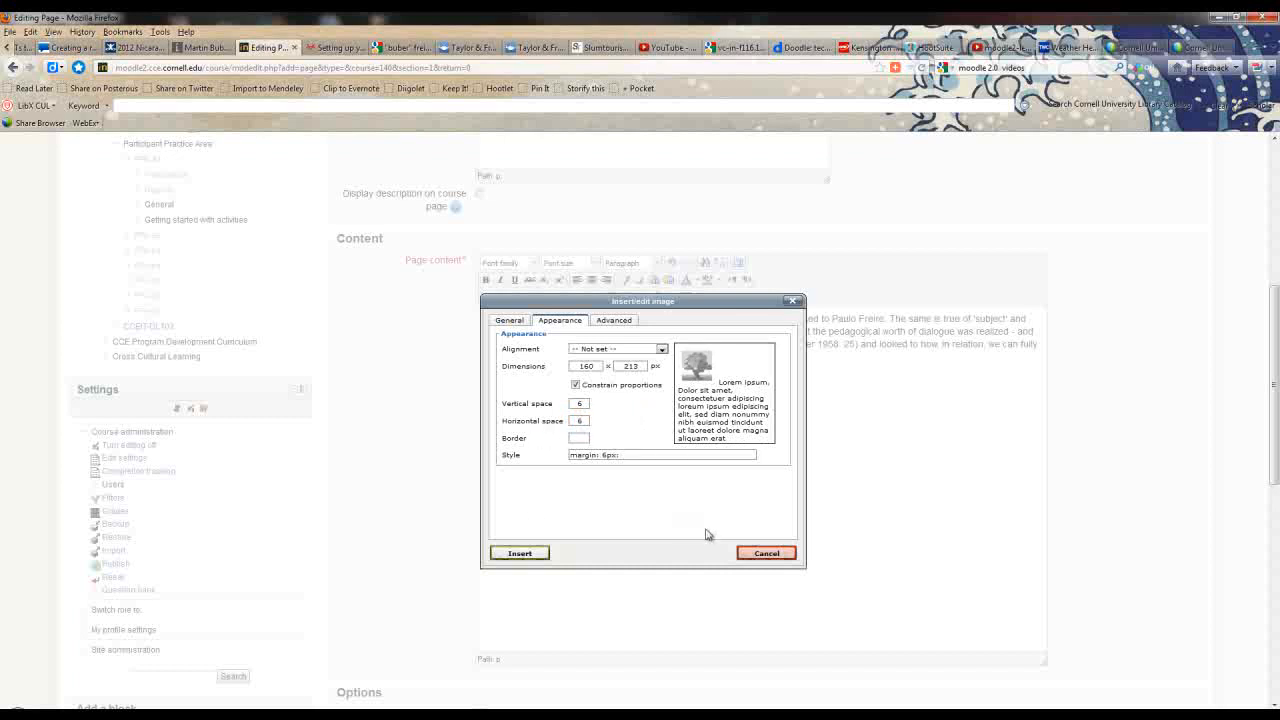
left_click(520, 555)
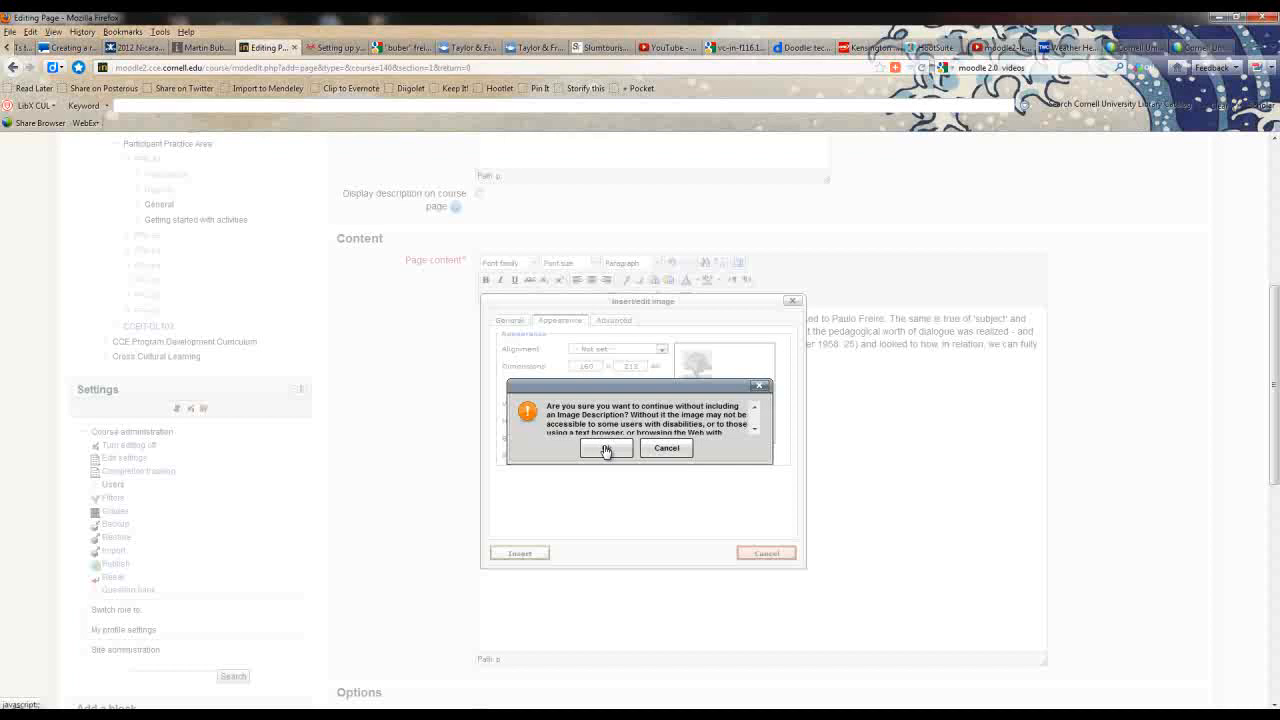
left_click(605, 449)
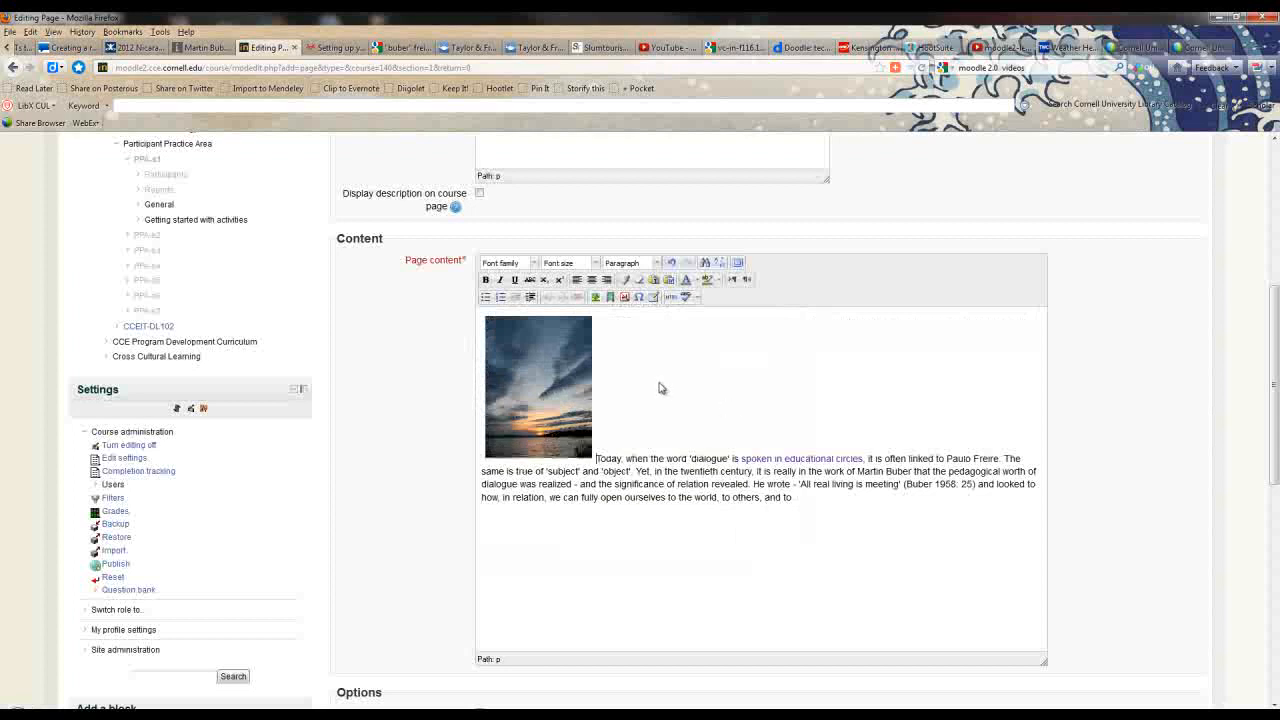
Step: Give the inserted sunset image the description "cape cod sunset" and update it
left_click(586, 389)
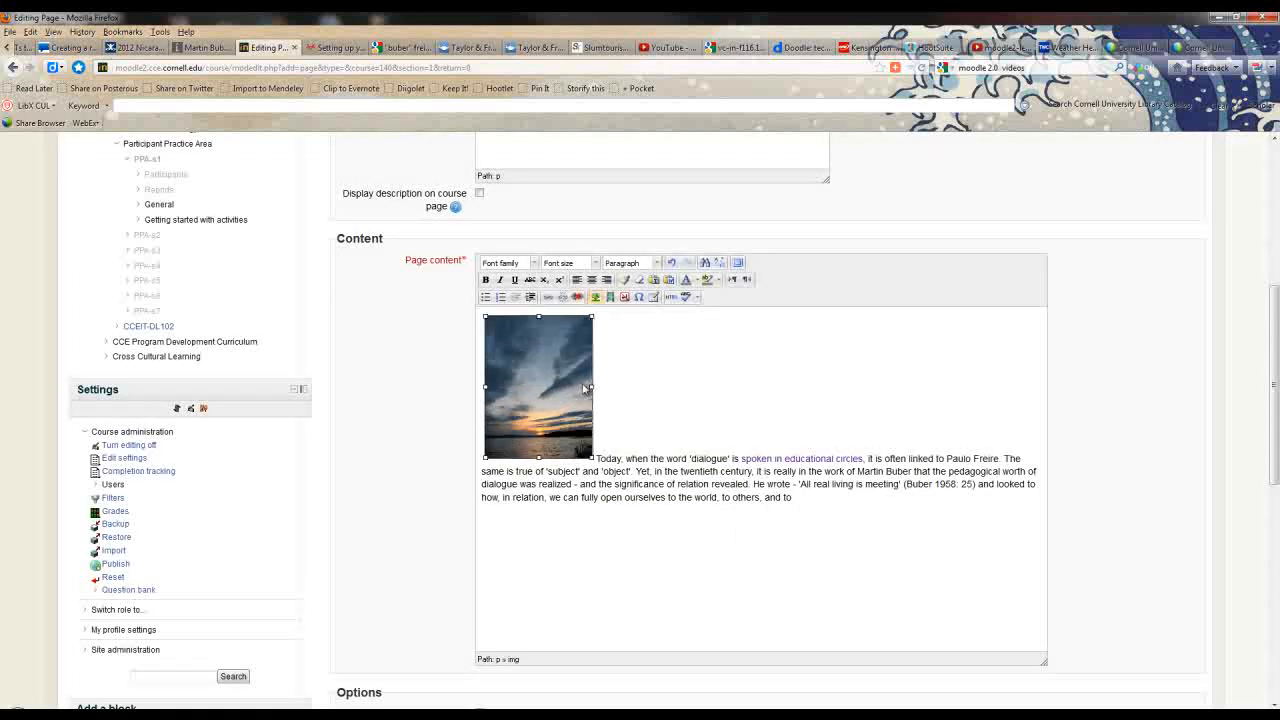
right_click(515, 385)
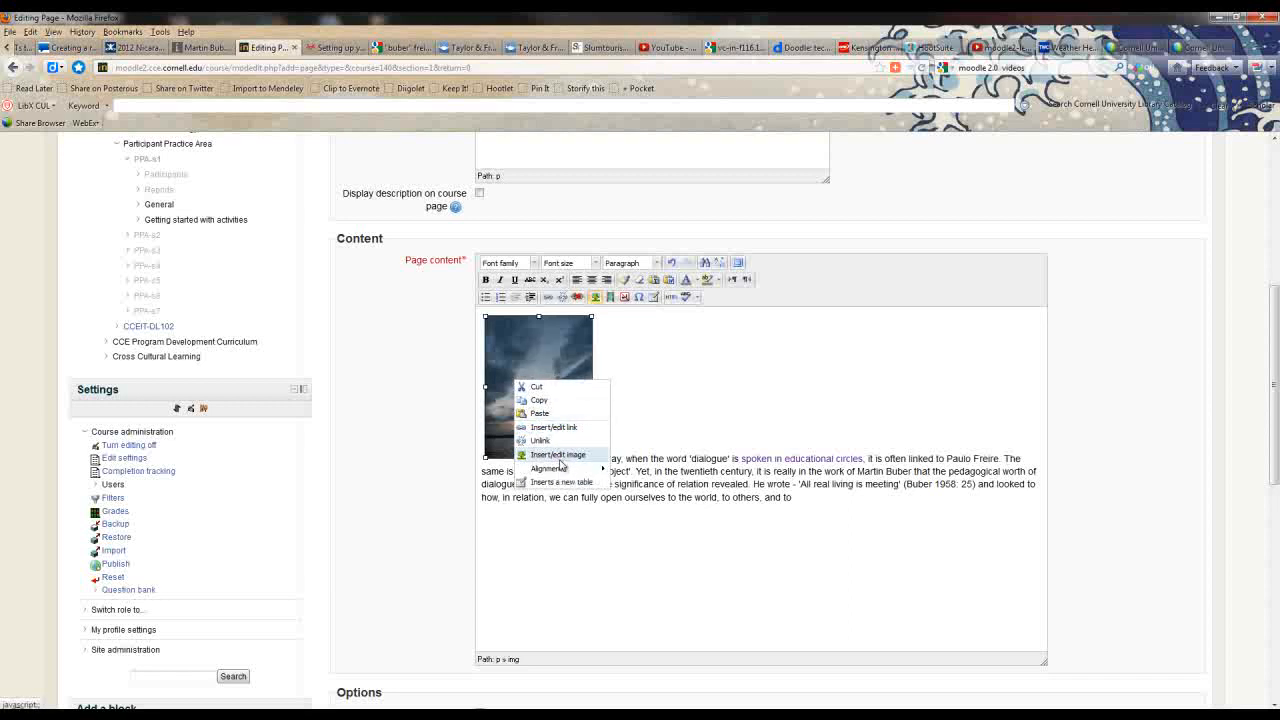
left_click(566, 457)
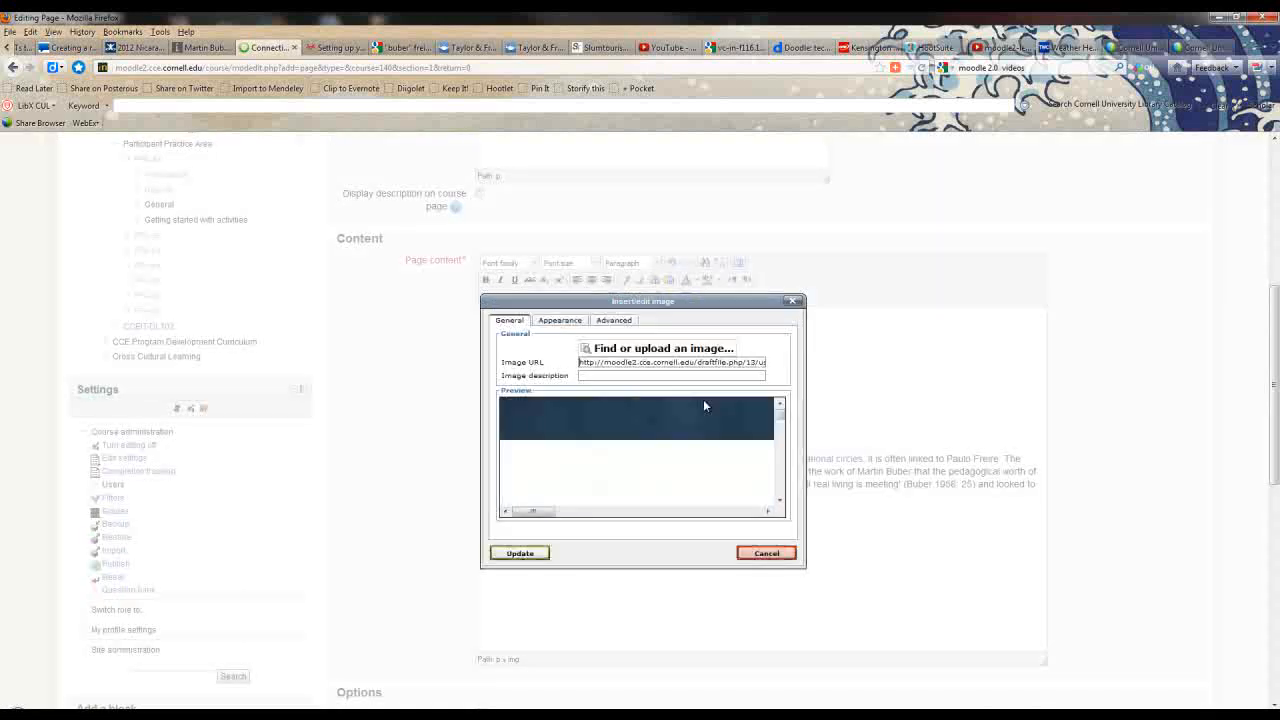
left_click(557, 320)
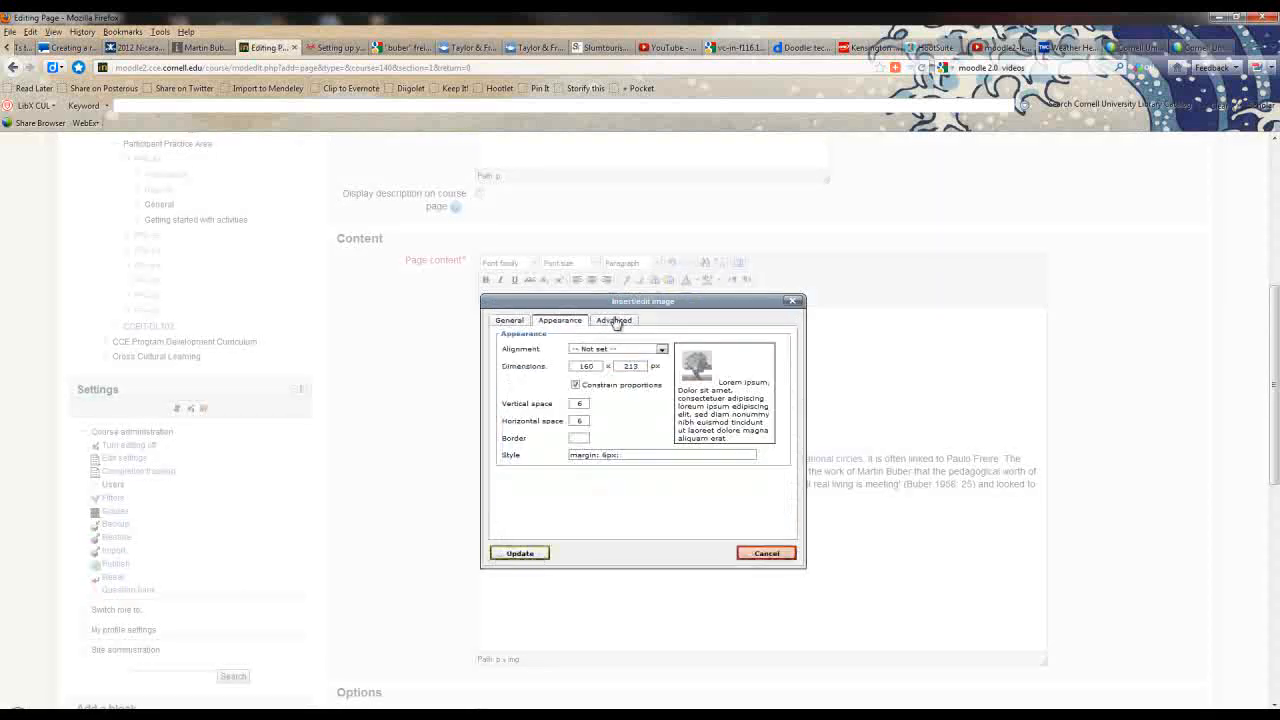
left_click(615, 320)
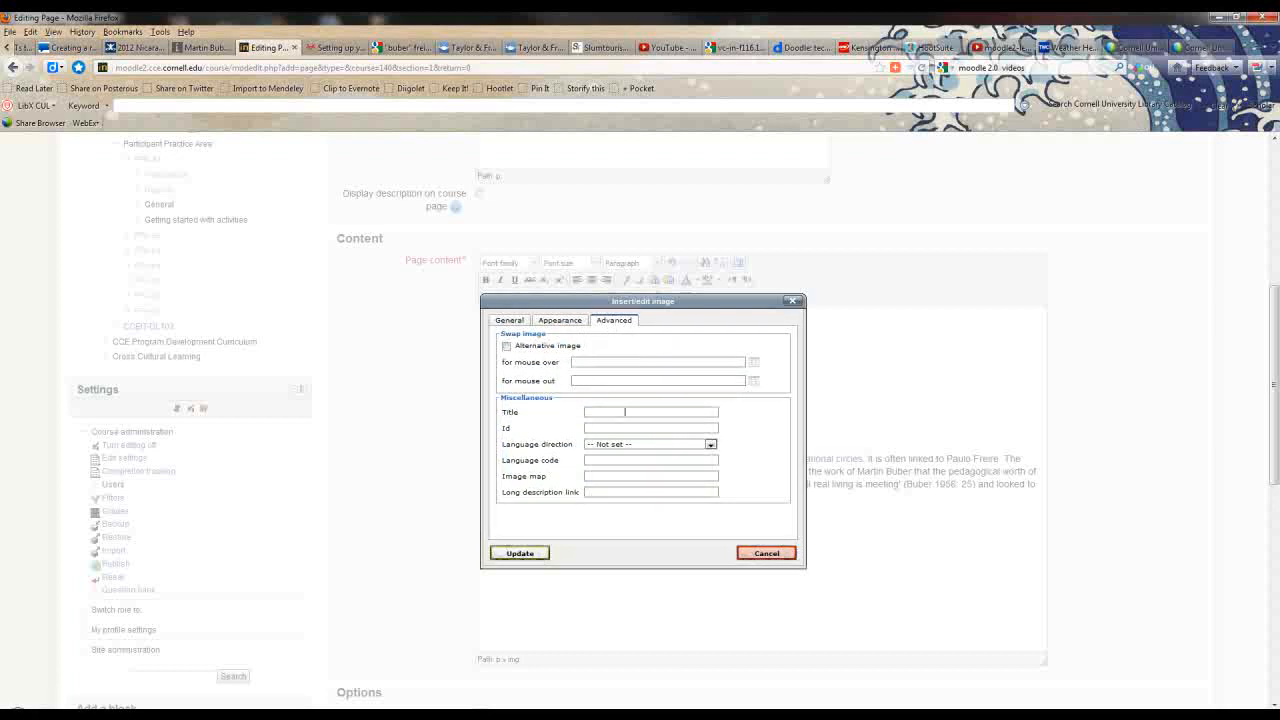
left_click(510, 320)
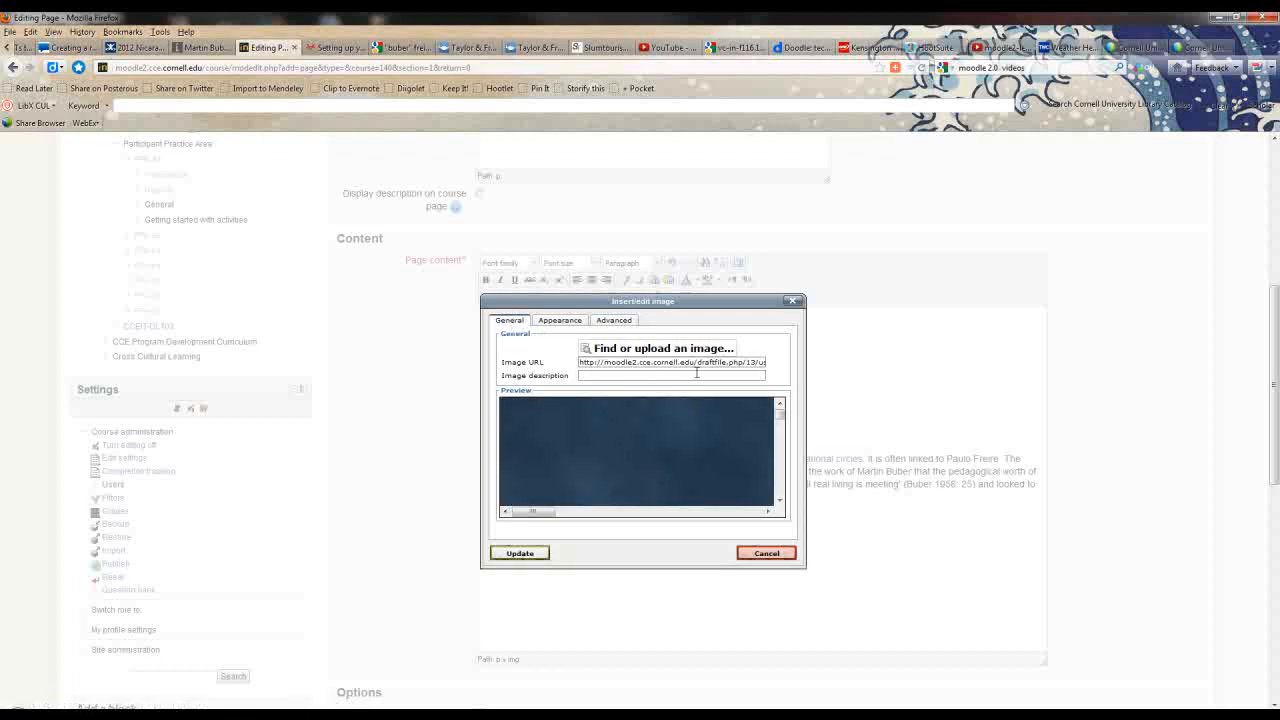
type("cape cod sunset")
left_click(521, 553)
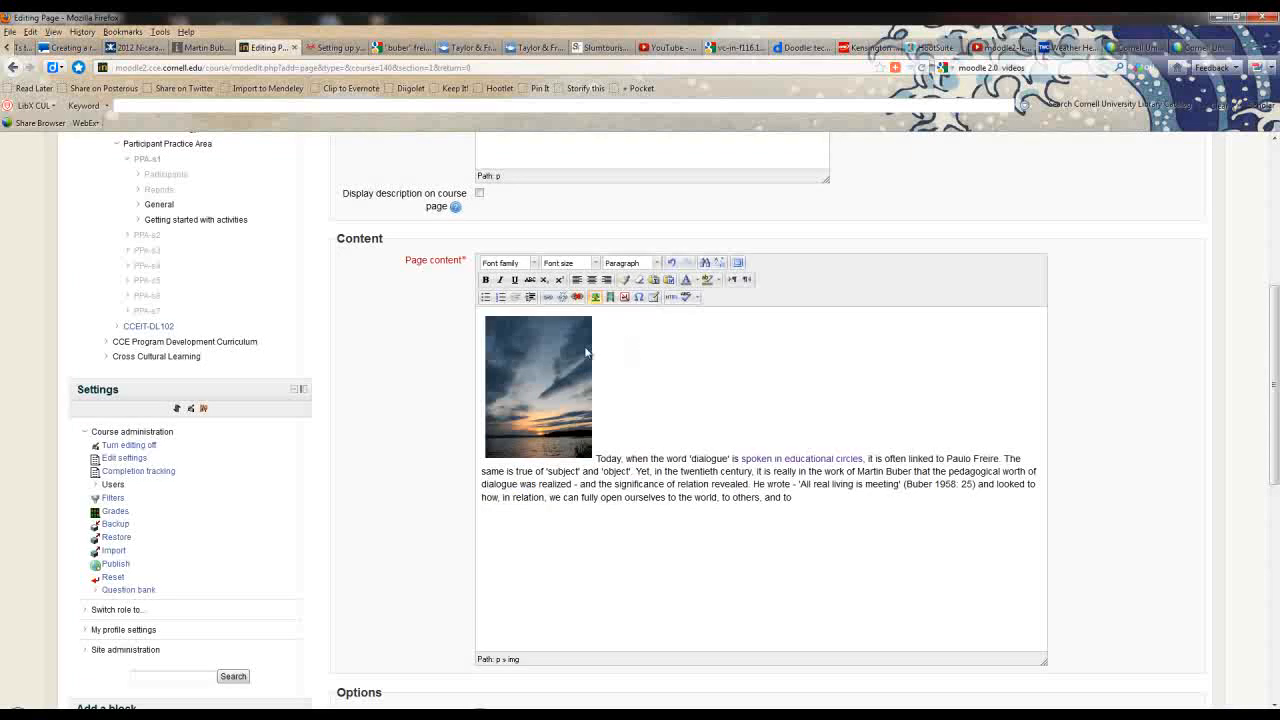
Step: Align the sunset image left so the paragraph text wraps beside it
left_click(577, 378)
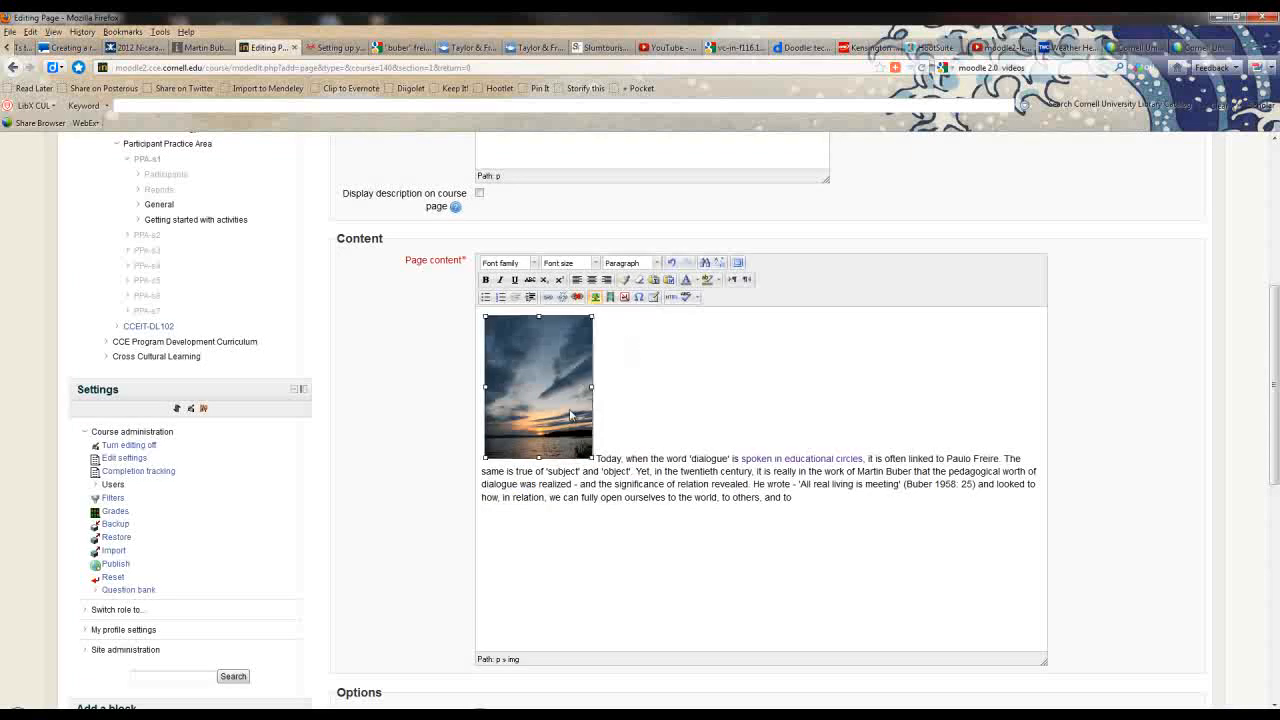
right_click(571, 413)
mouse_move(634, 498)
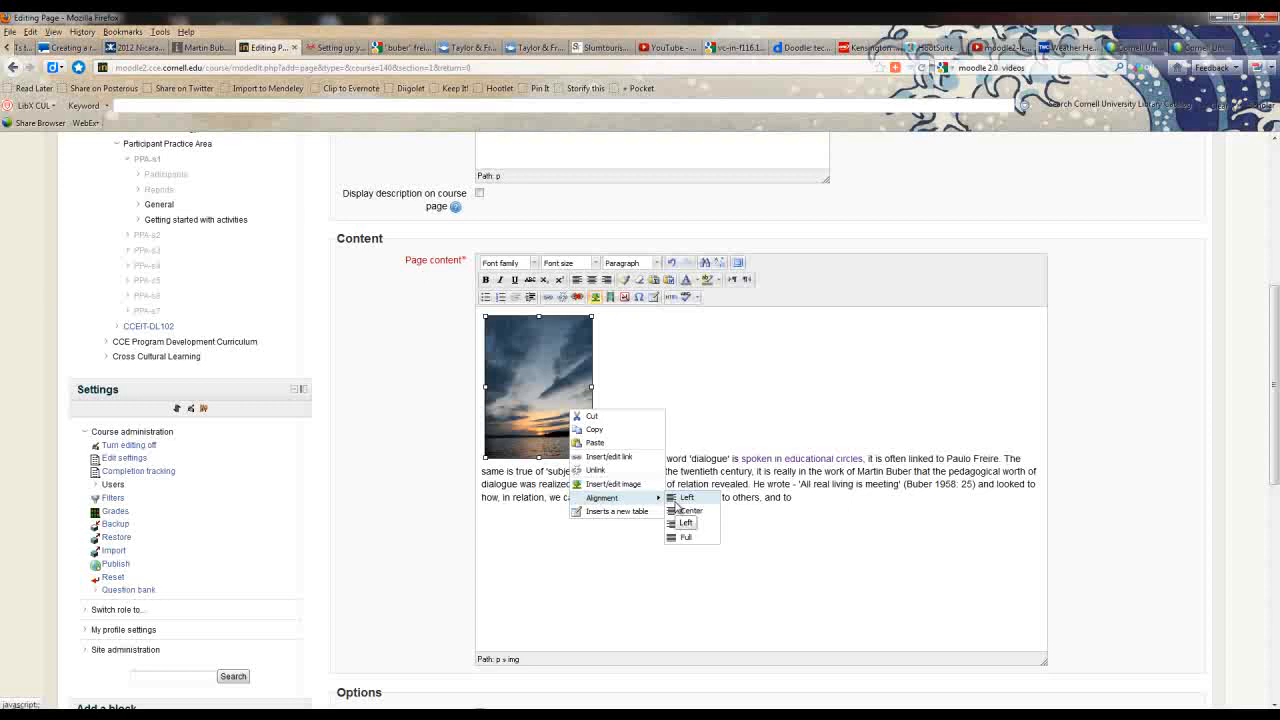
left_click(680, 498)
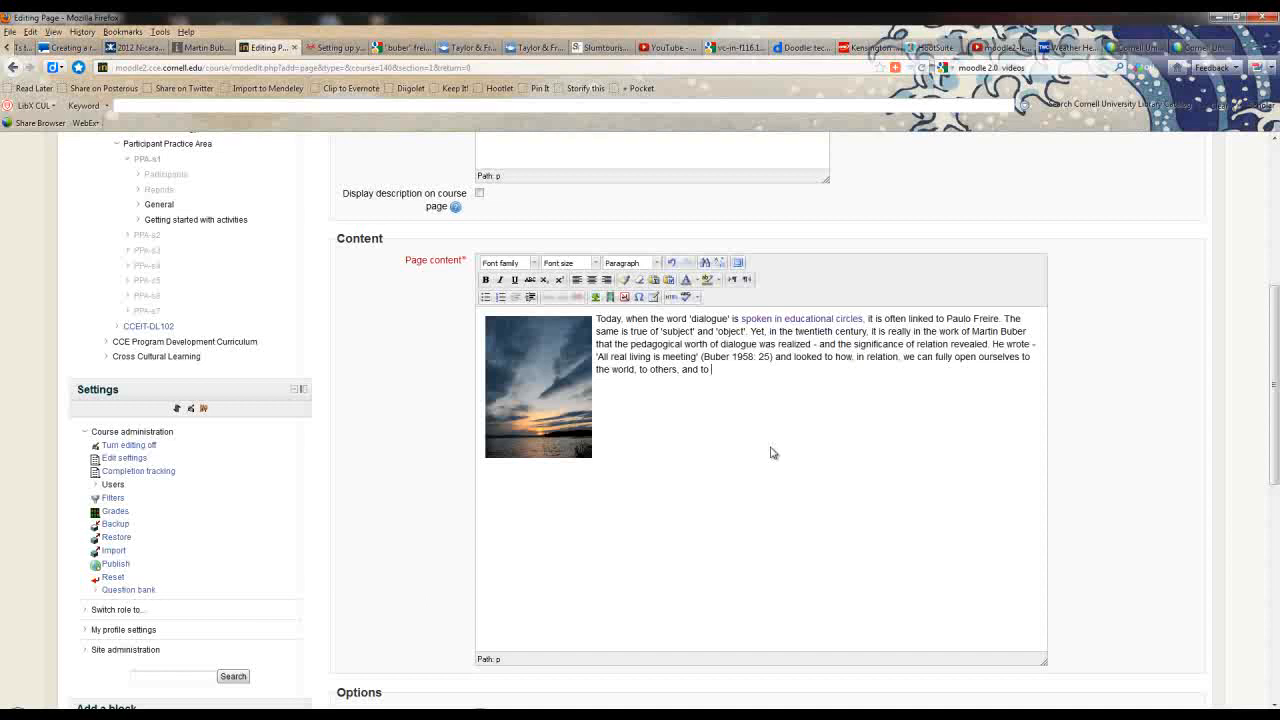
scroll(774, 437, "down", 5)
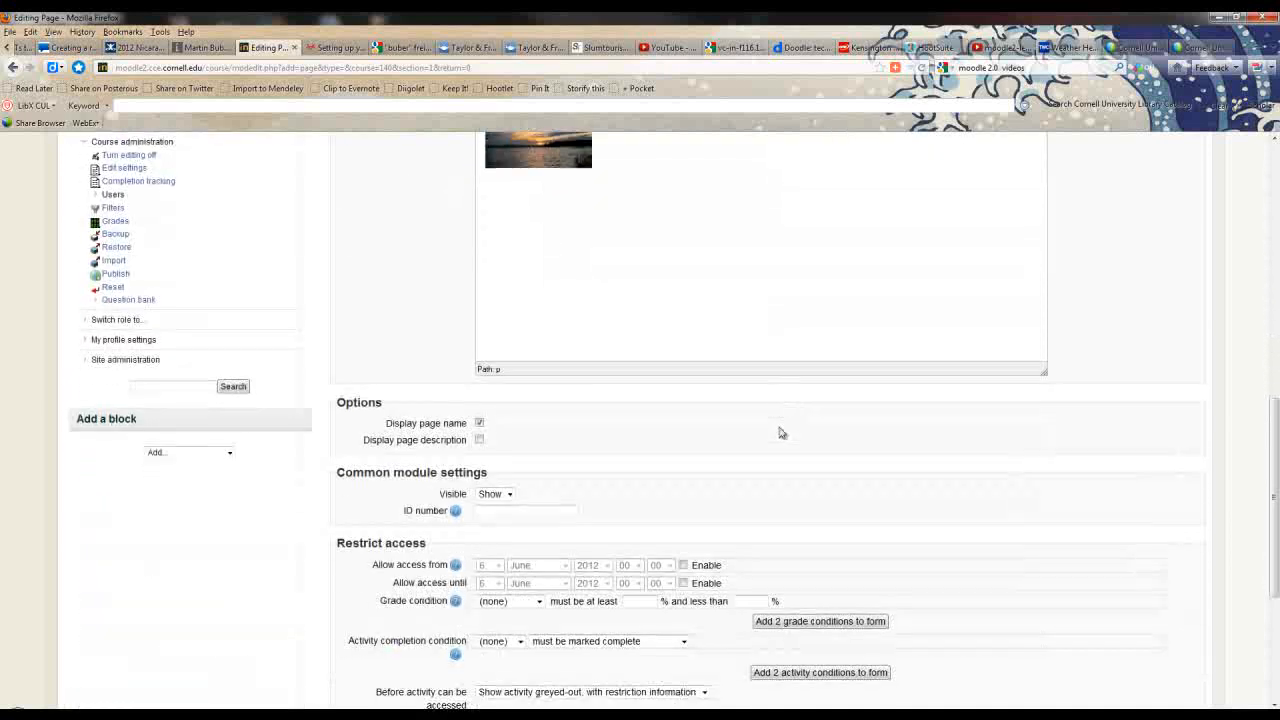
Step: Save and display the page resource, and return to the PPA-s1 course
scroll(687, 380, "down", 4)
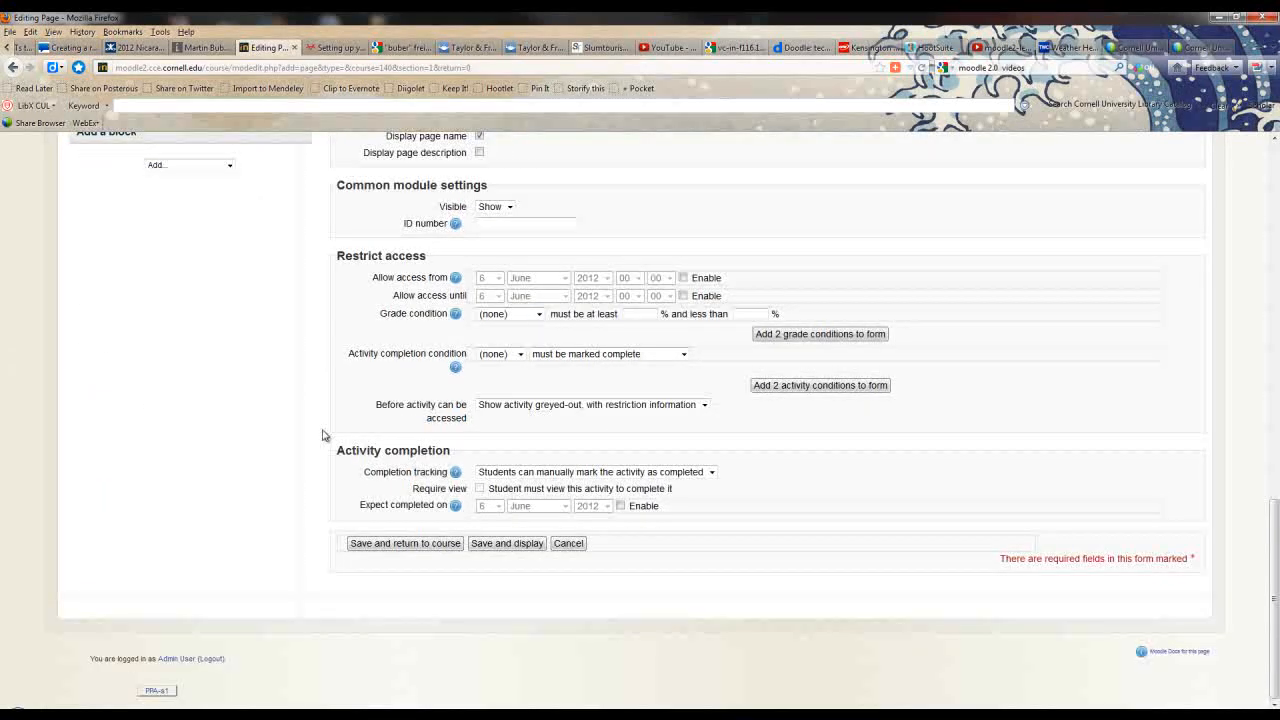
left_click(505, 545)
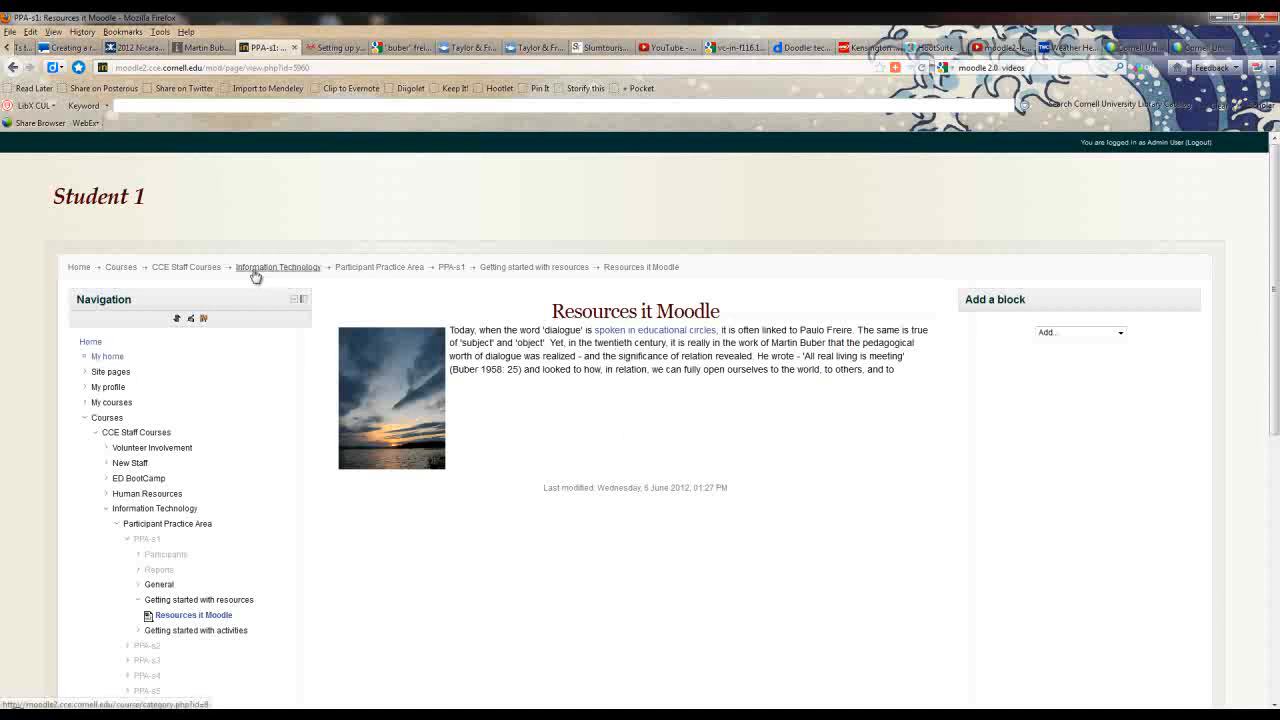
left_click(449, 268)
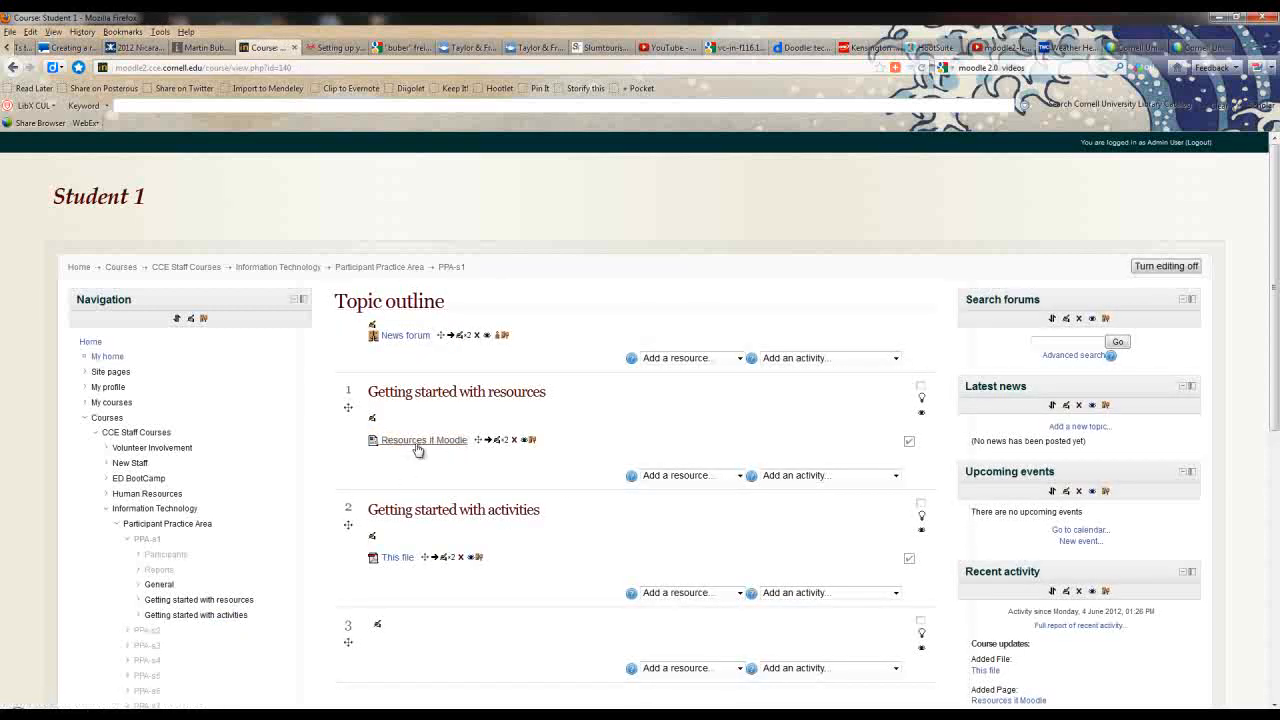
Step: Check how the course outline looks with editing turned off, and turn editing back on
left_click(1176, 267)
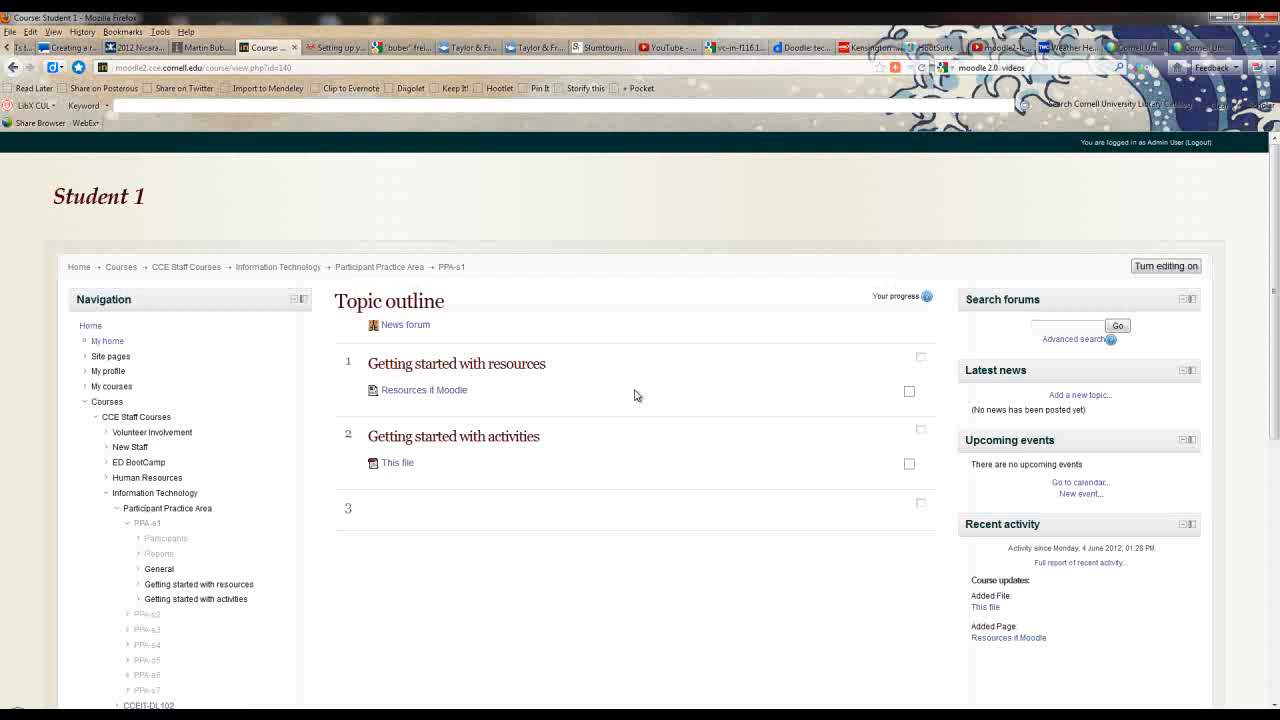
left_click(1168, 267)
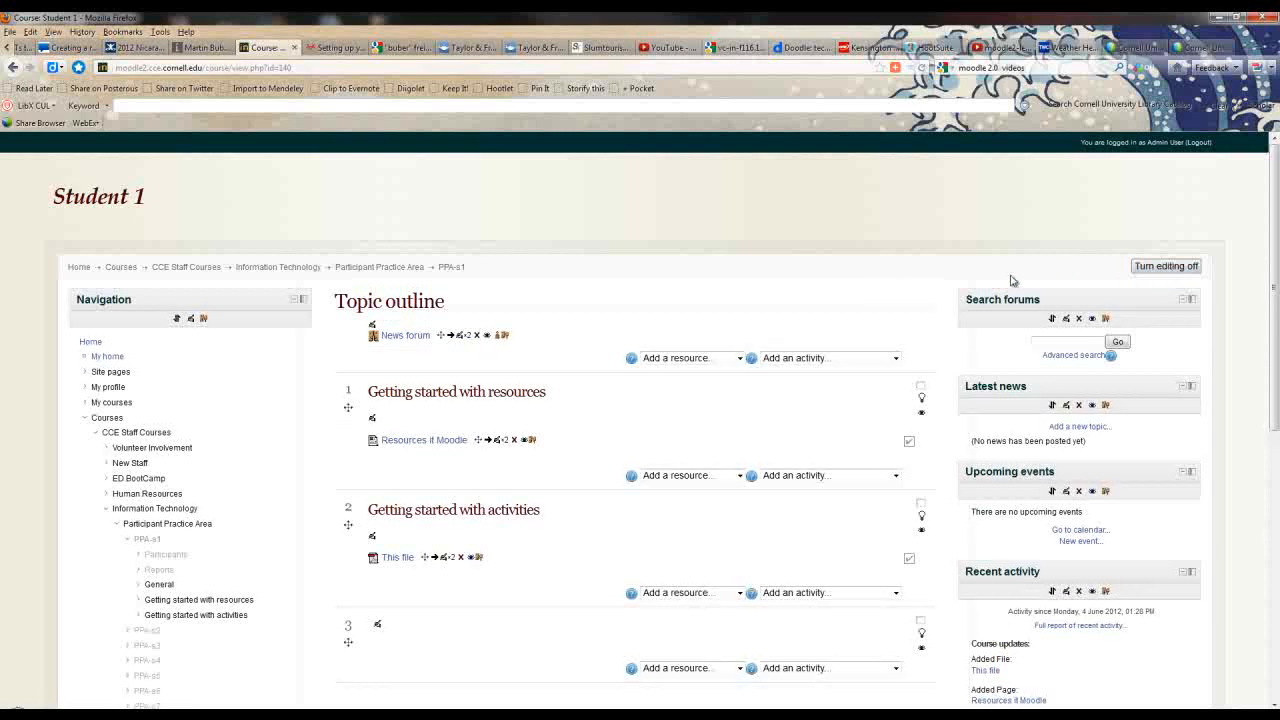
Step: Add a label resource with the text "Web pages" to the Getting started with resources topic
left_click(740, 475)
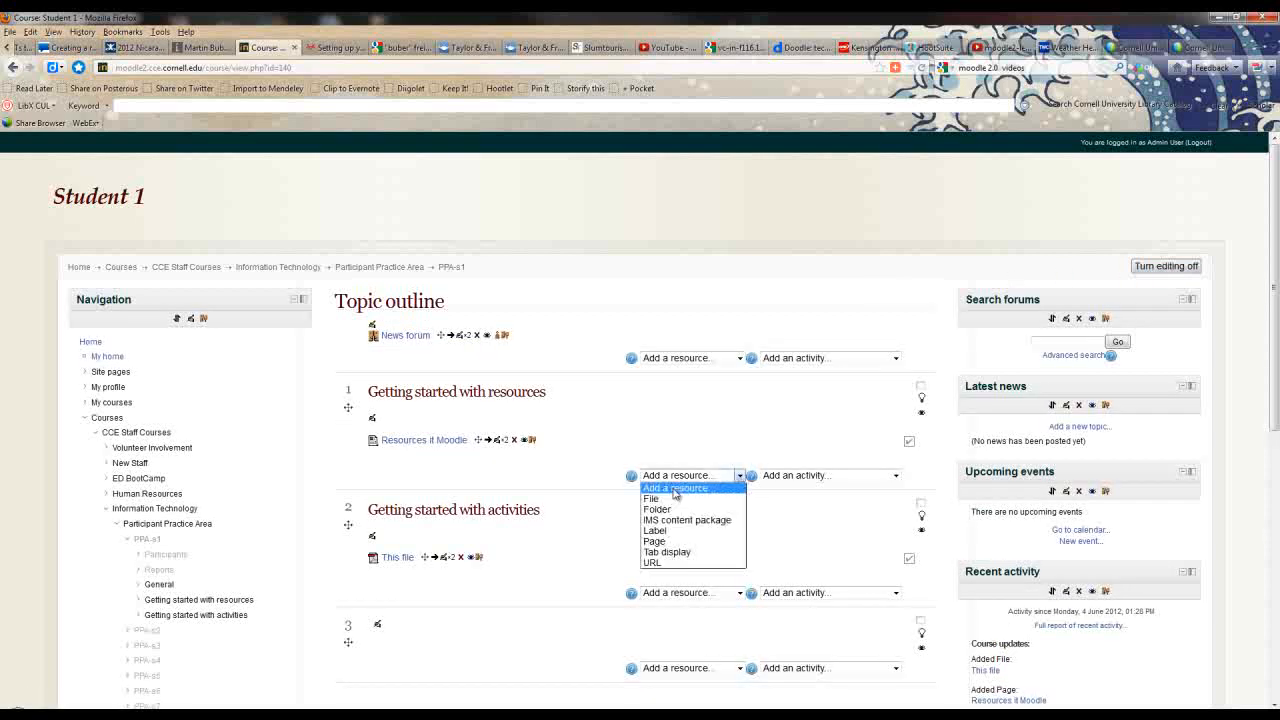
left_click(676, 531)
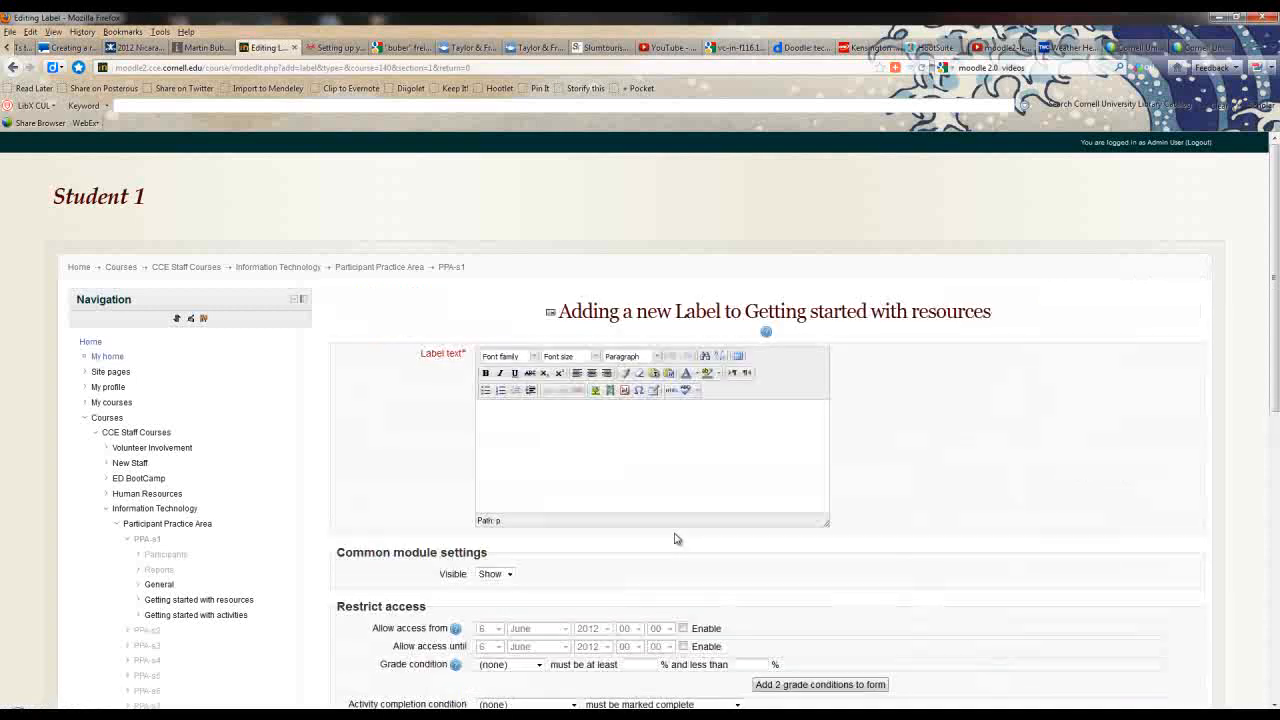
left_click(608, 446)
type("Web pages")
Step: Format the "Web pages" label text at size 5 (18pt) in green, and save the label to the course
left_click_drag(551, 416, 468, 413)
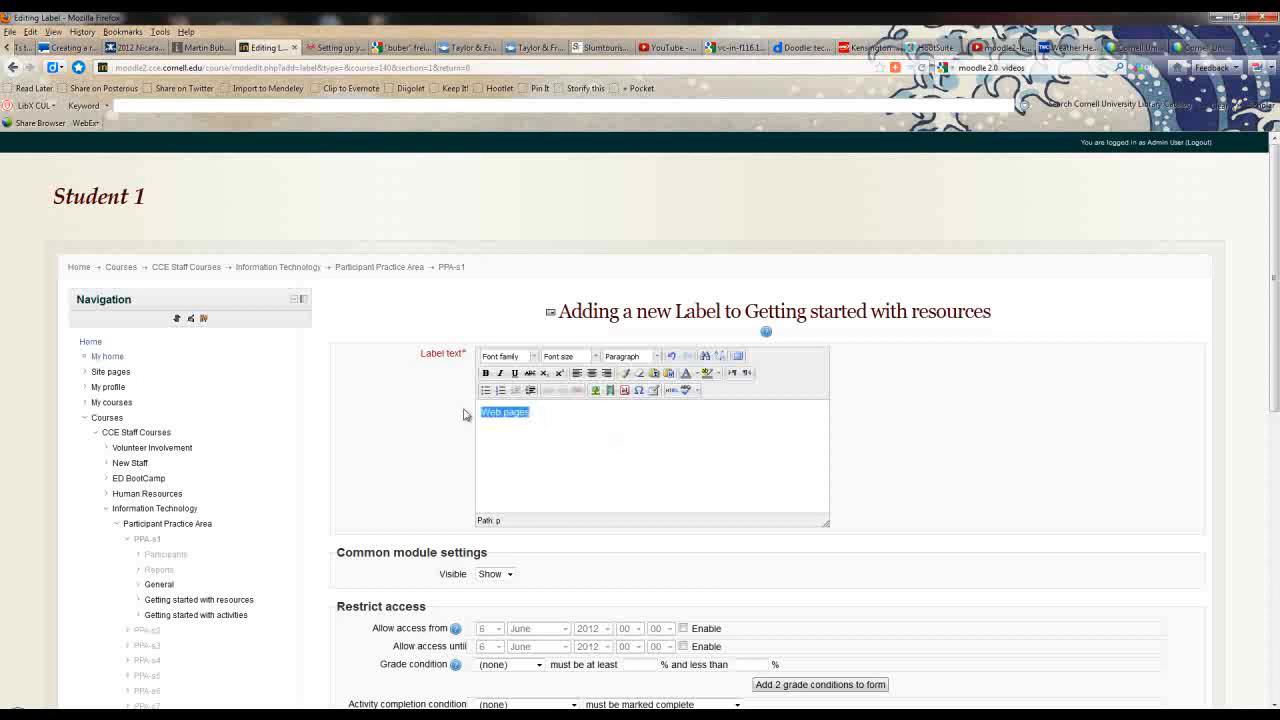
left_click(535, 357)
left_click(596, 357)
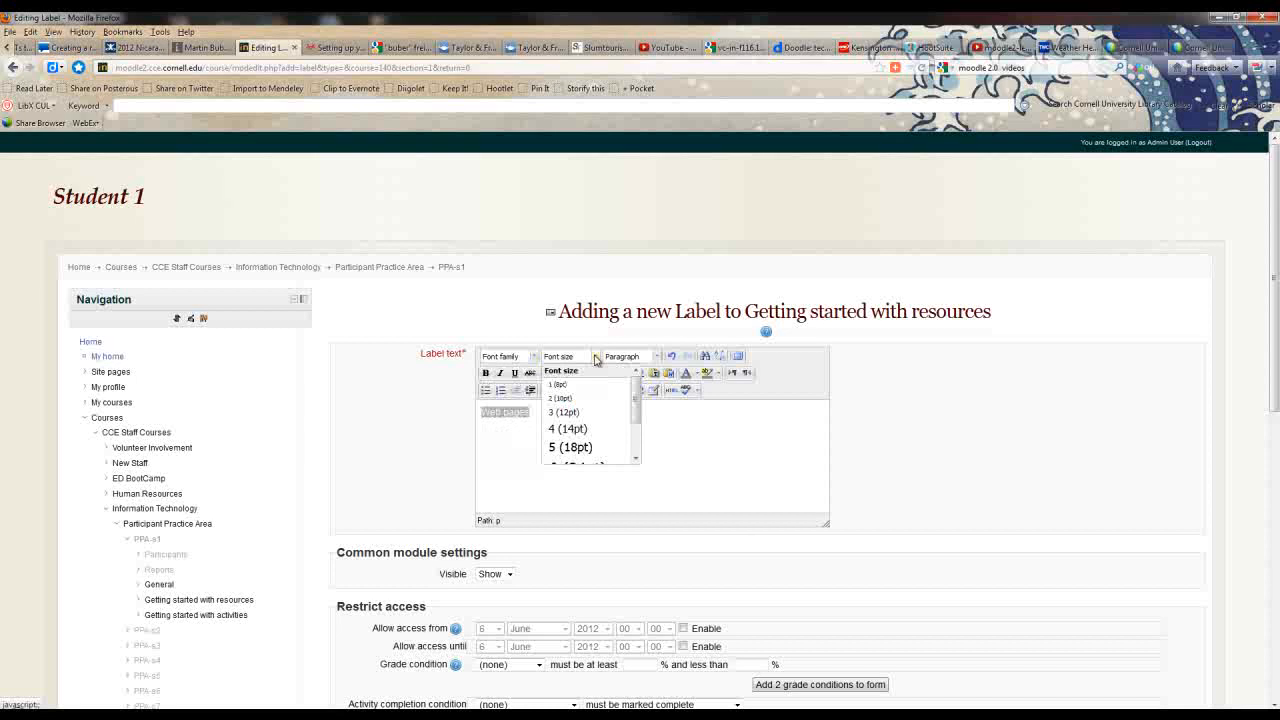
left_click(590, 413)
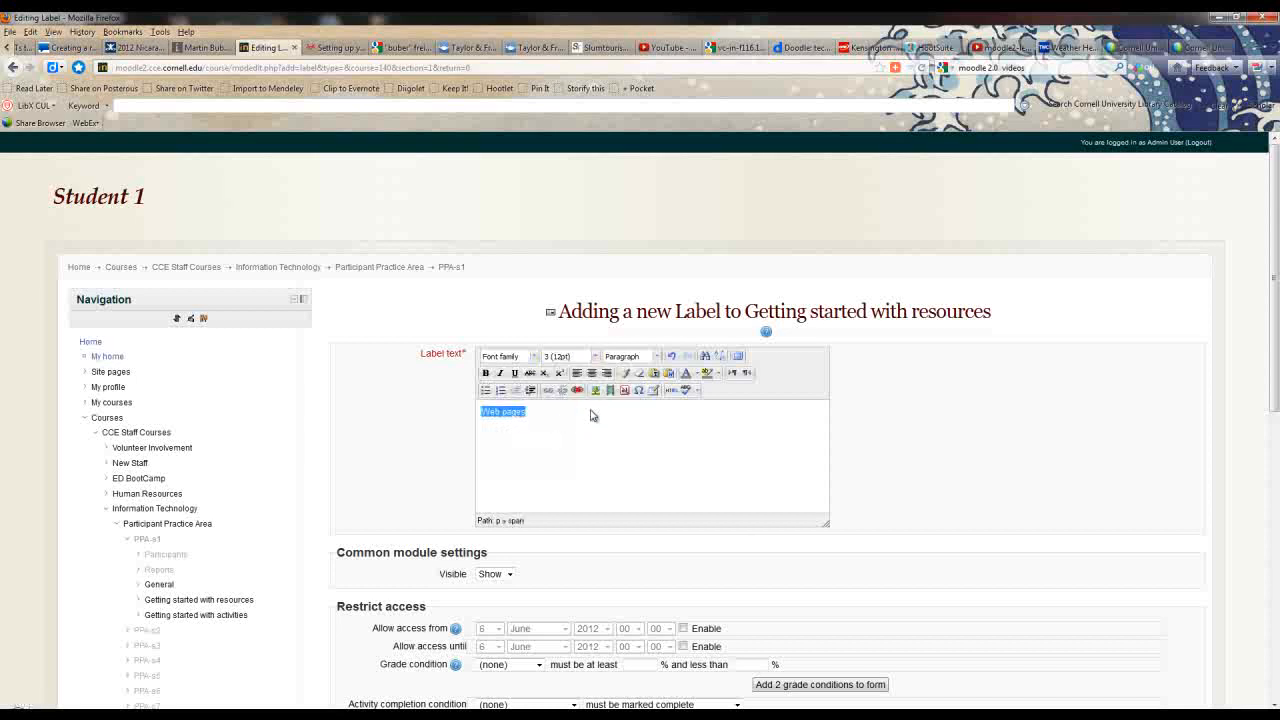
left_click(597, 357)
left_click(582, 449)
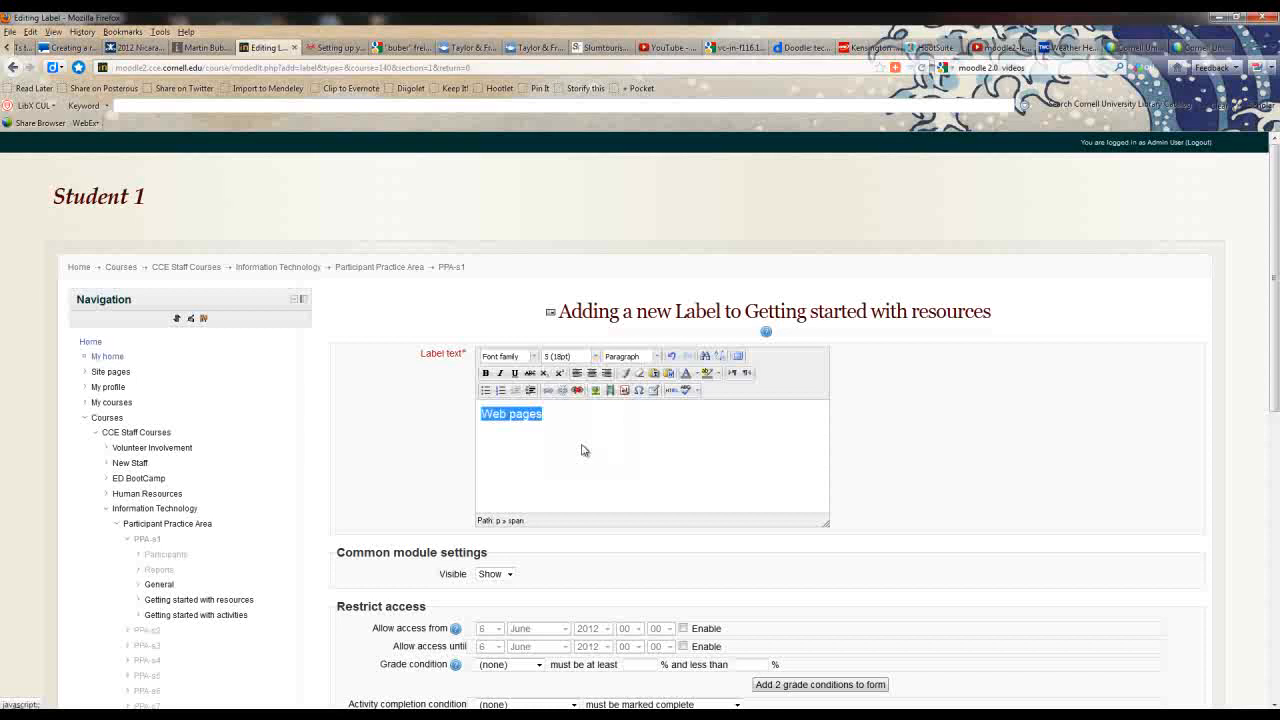
left_click(697, 373)
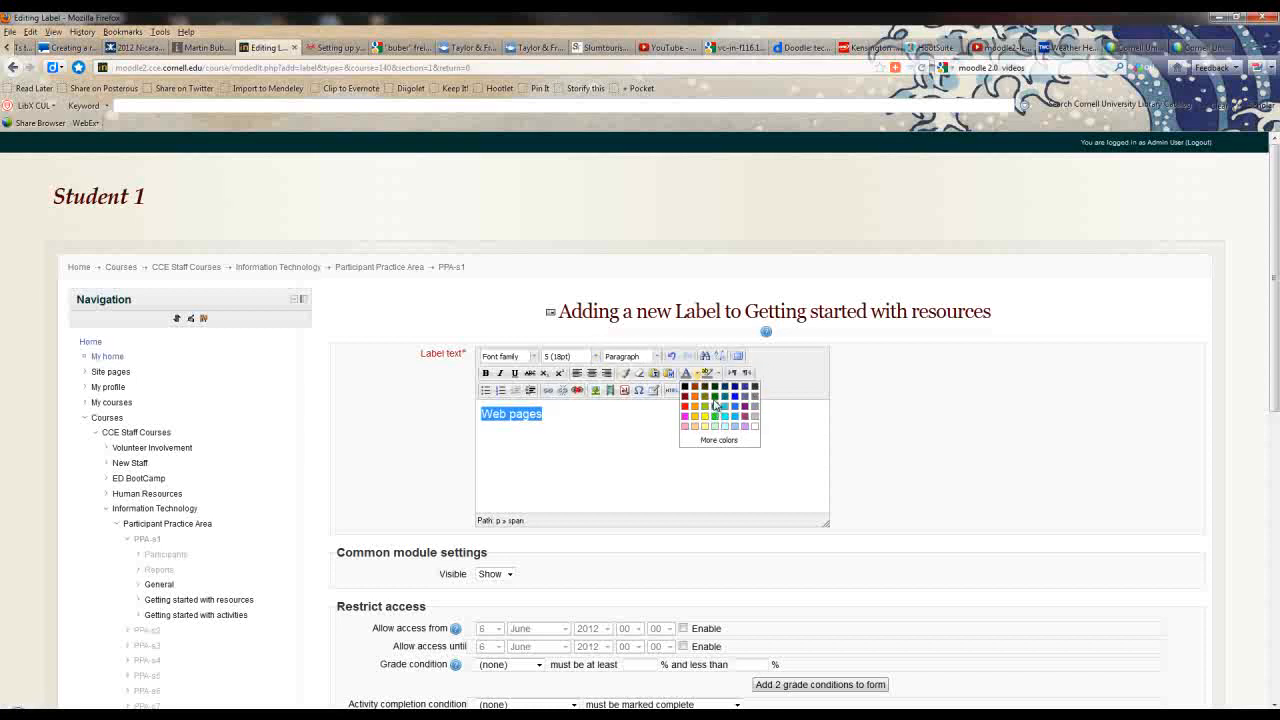
left_click(715, 400)
left_click(720, 434)
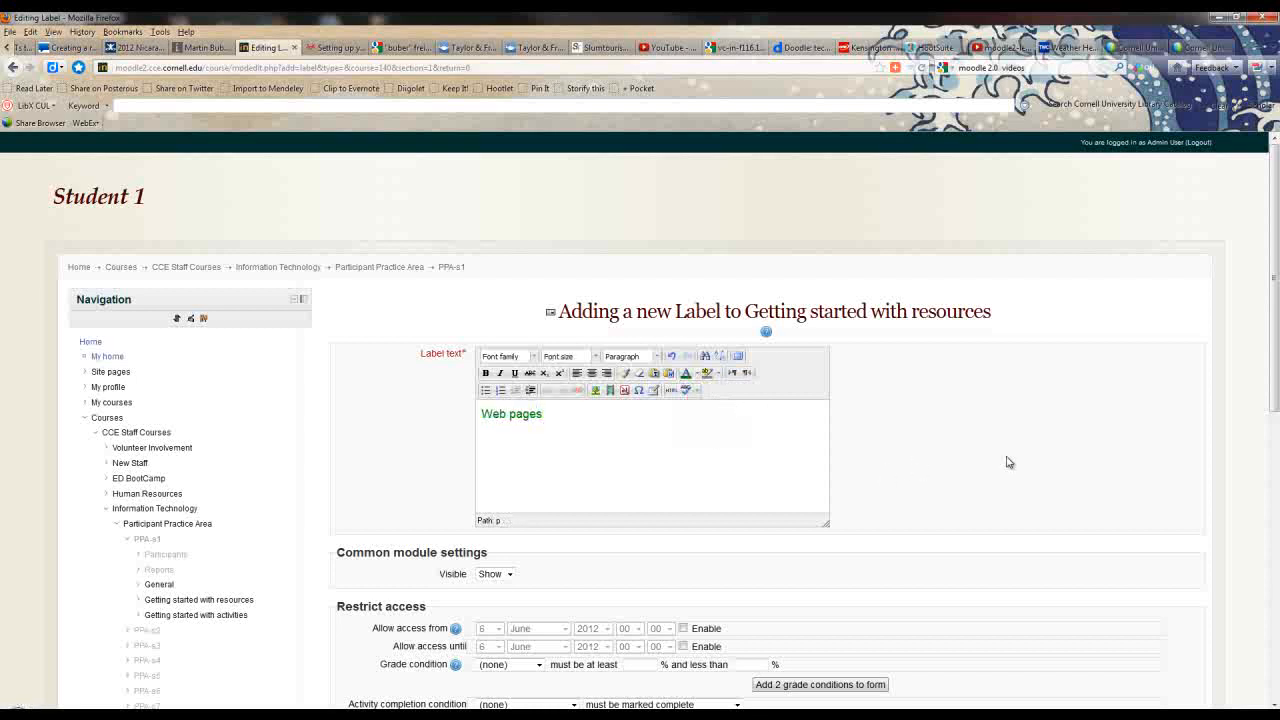
scroll(1008, 461, "down", 6)
left_click(405, 497)
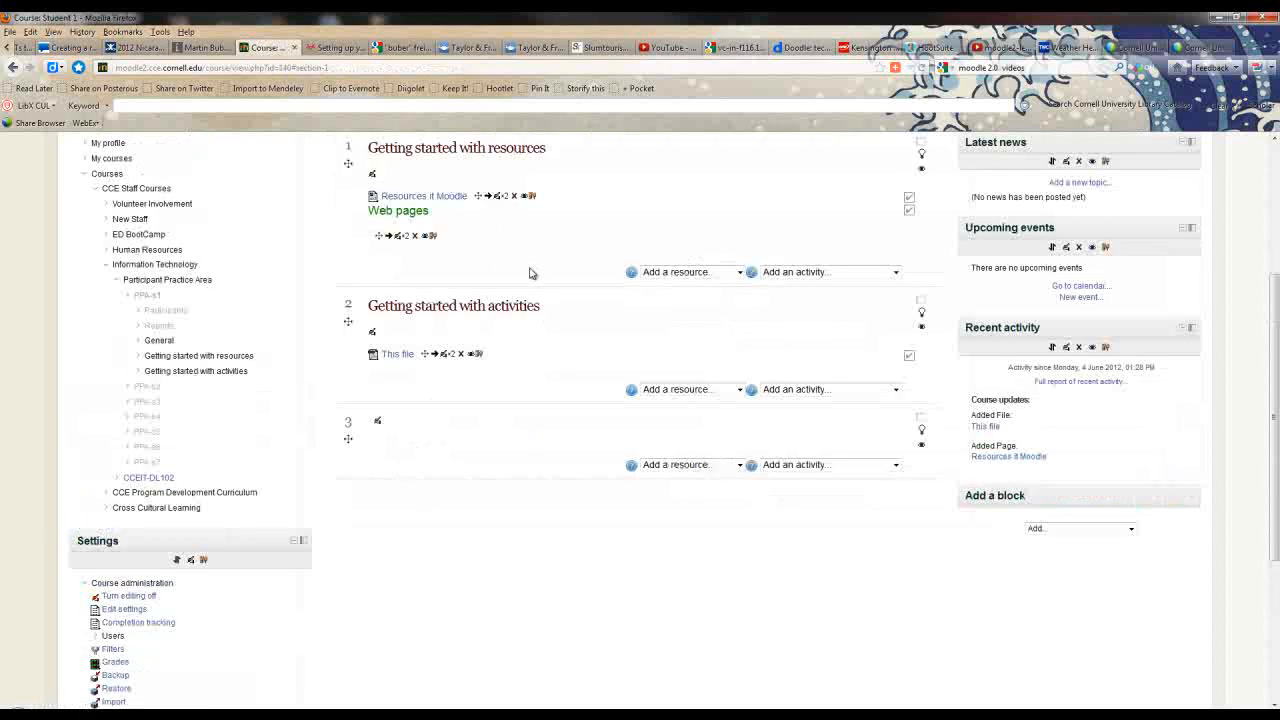
Step: Move the Web pages label above the Resources it Moodle page, and indent that page one level beneath it
scroll(532, 272, "up", 3)
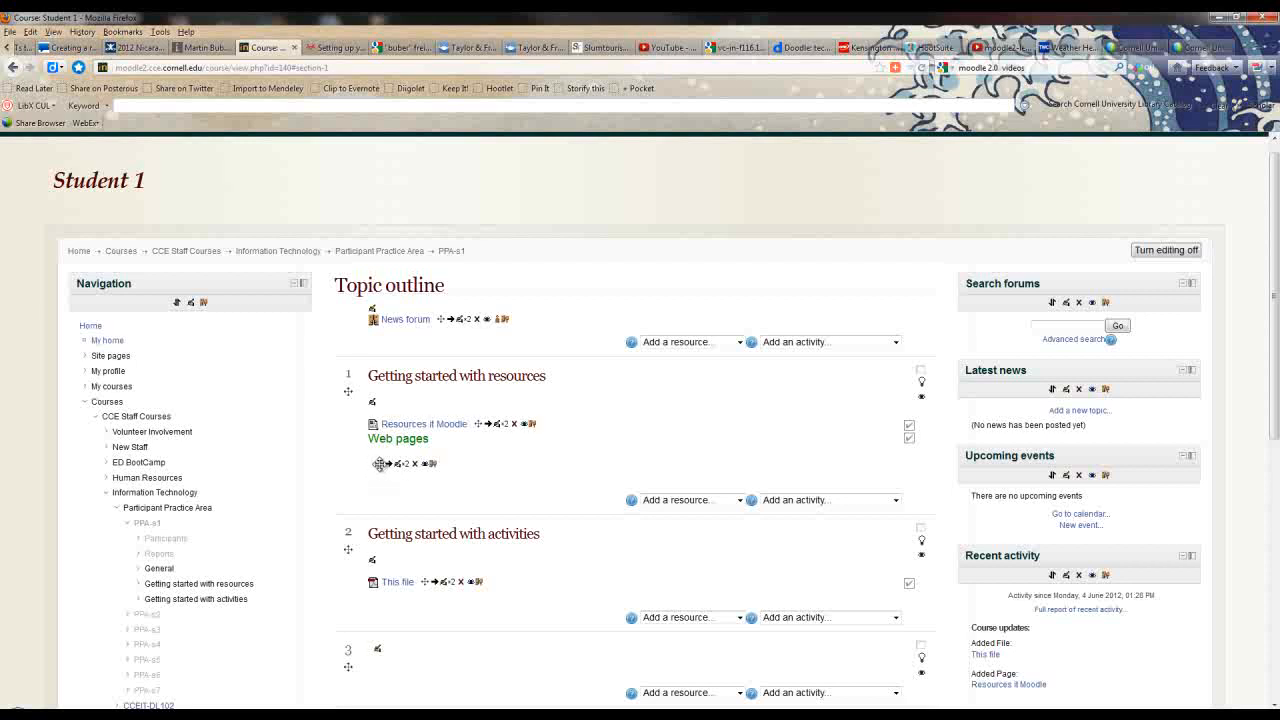
left_click_drag(379, 463, 378, 422)
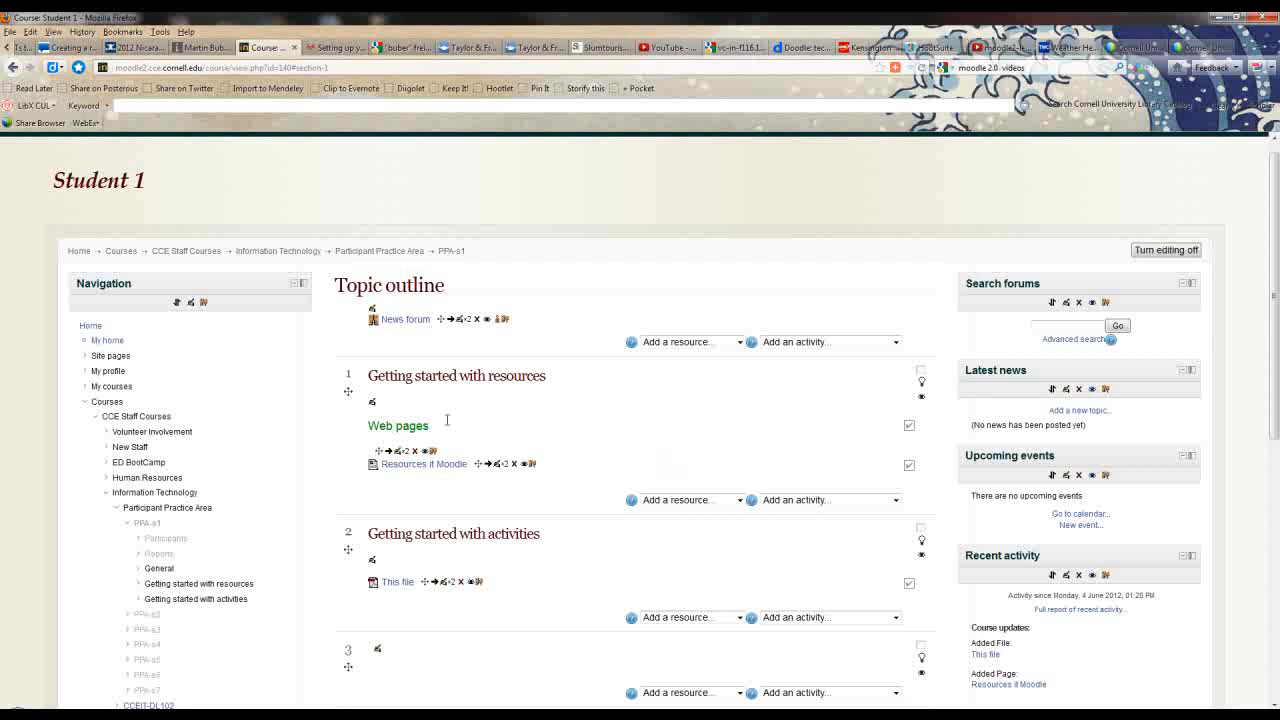
left_click(489, 464)
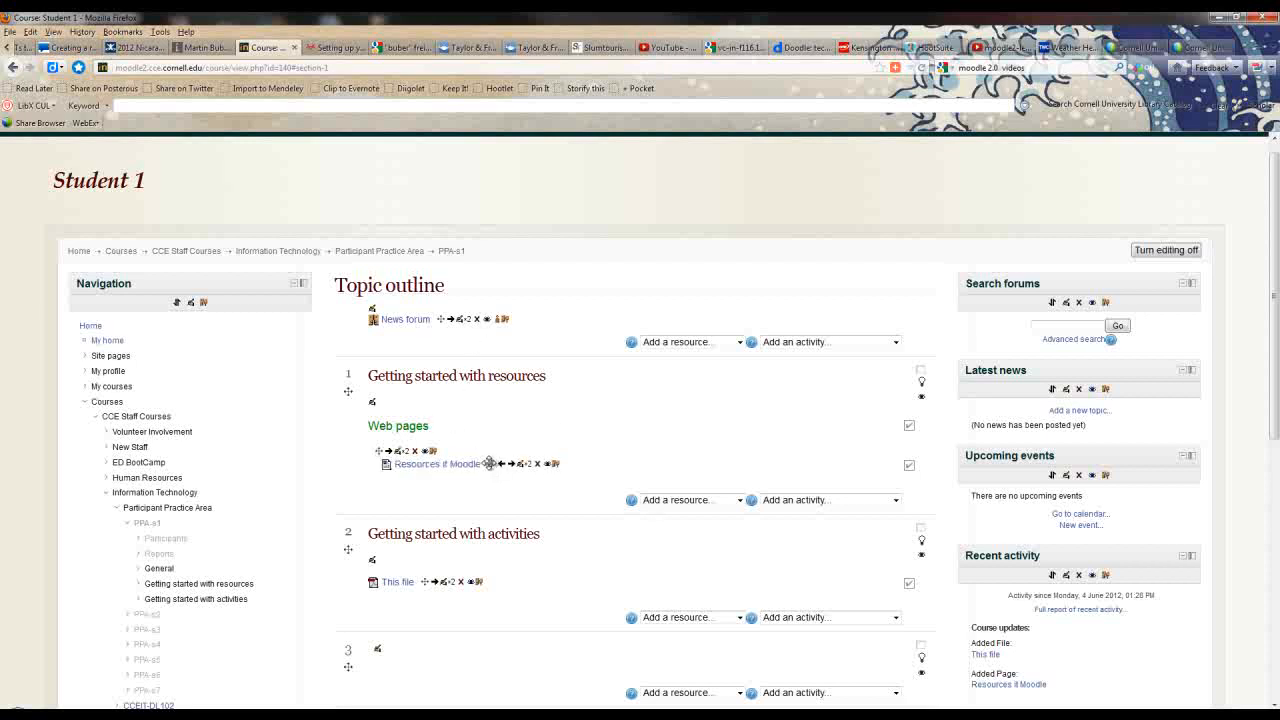
Step: Check the Web pages label and its indented page with editing turned off, and turn editing back on
left_click(1146, 251)
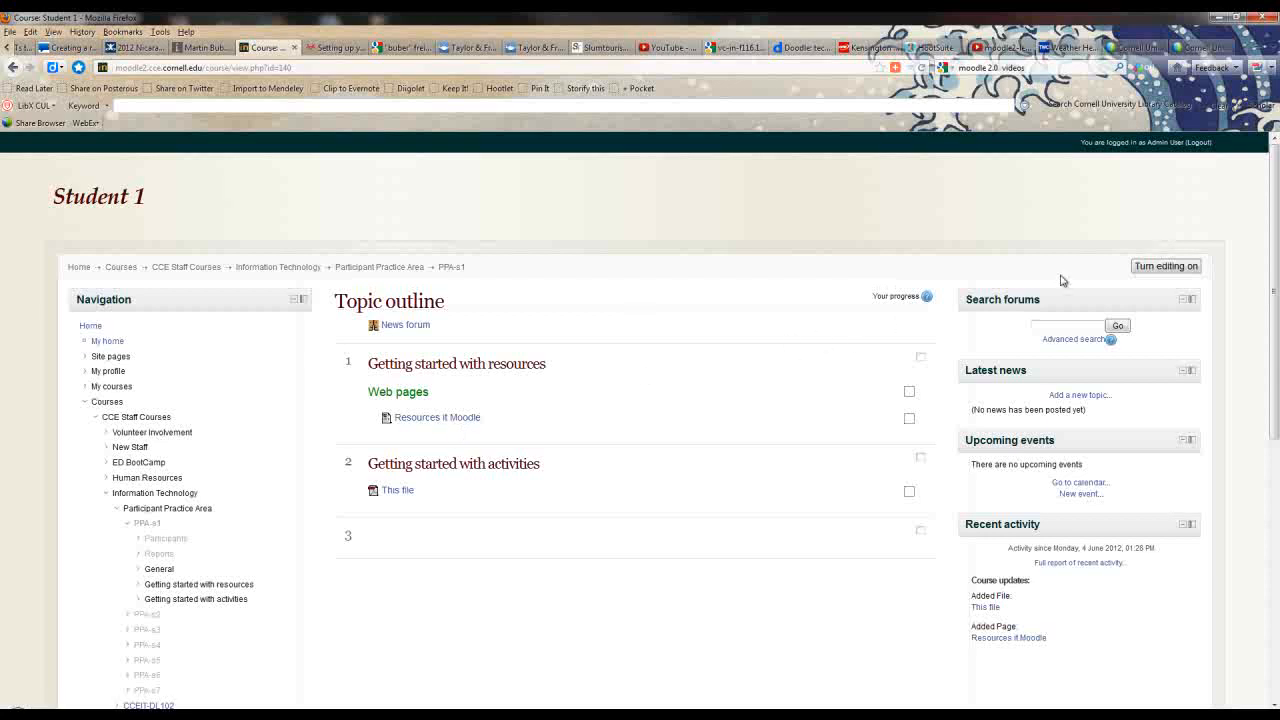
left_click(1180, 268)
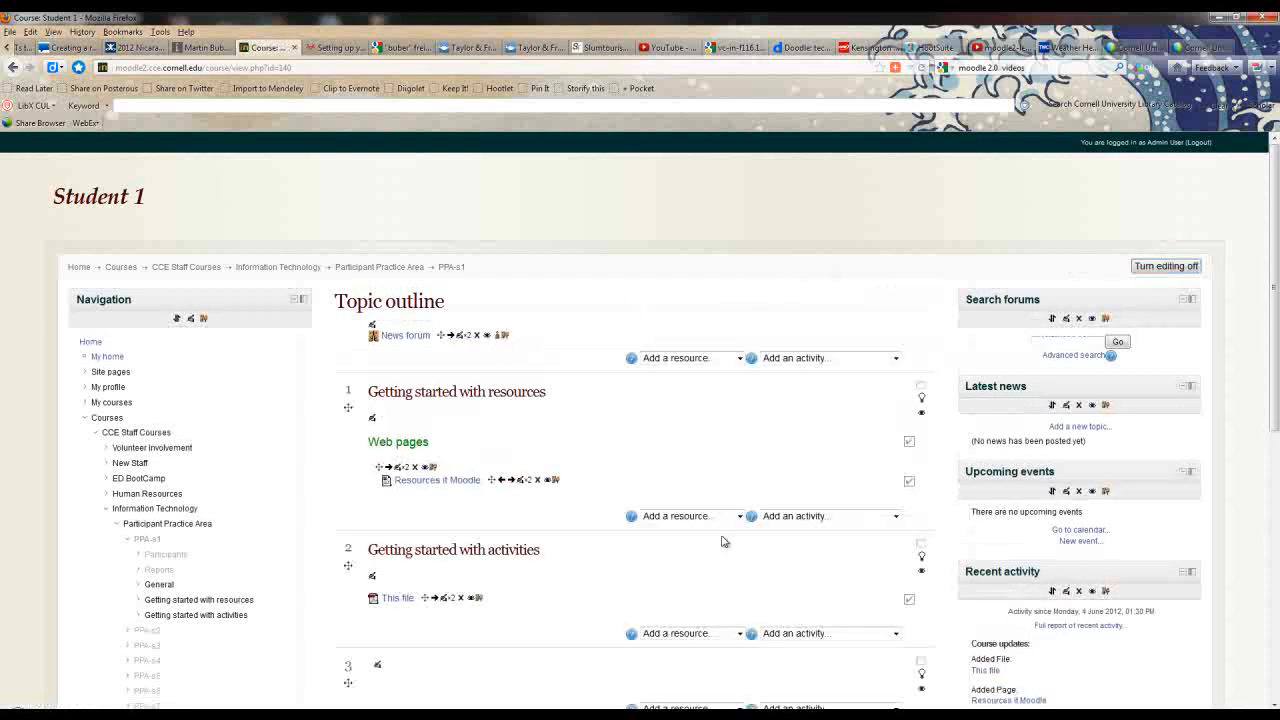
left_click(740, 516)
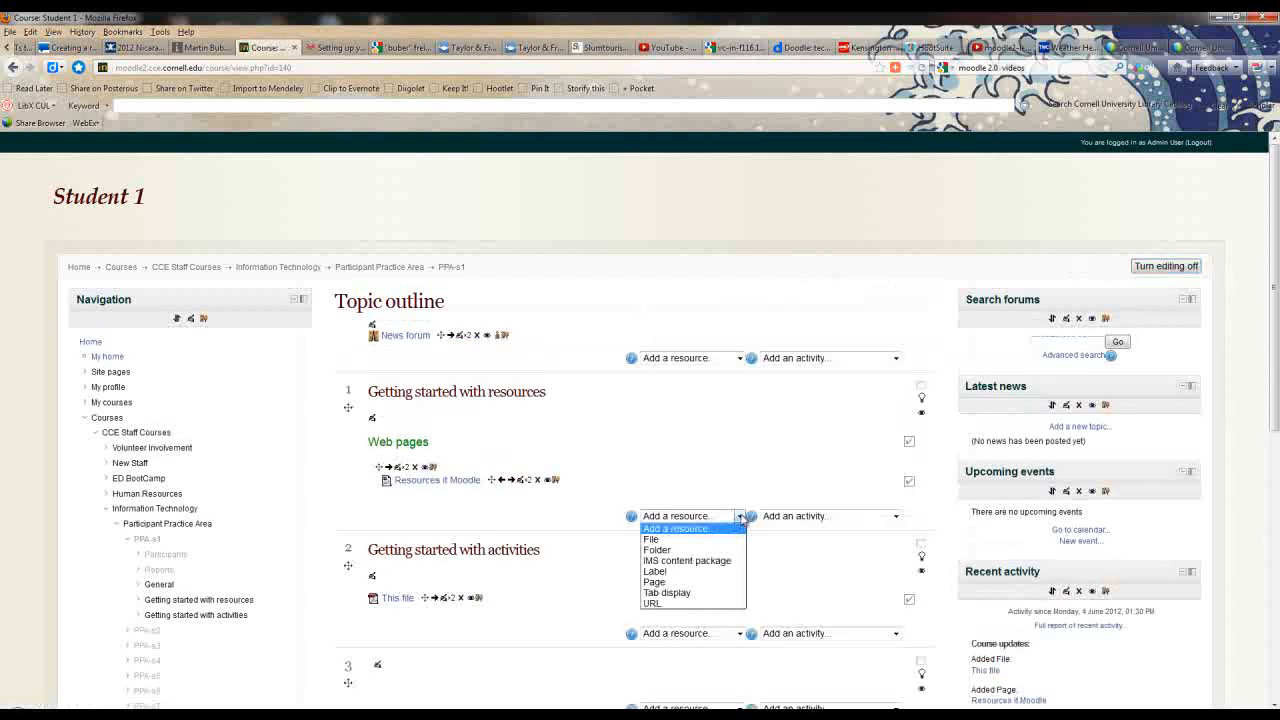
left_click(676, 604)
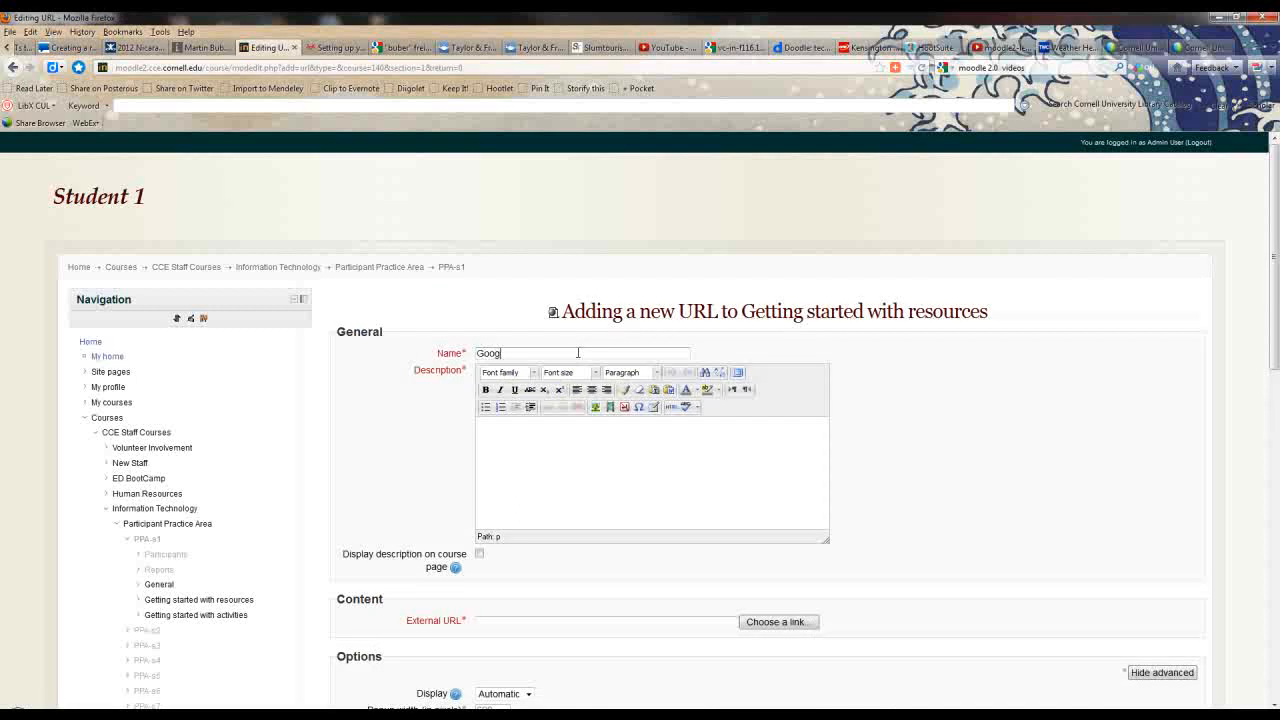
left_click(595, 452)
left_click(568, 620)
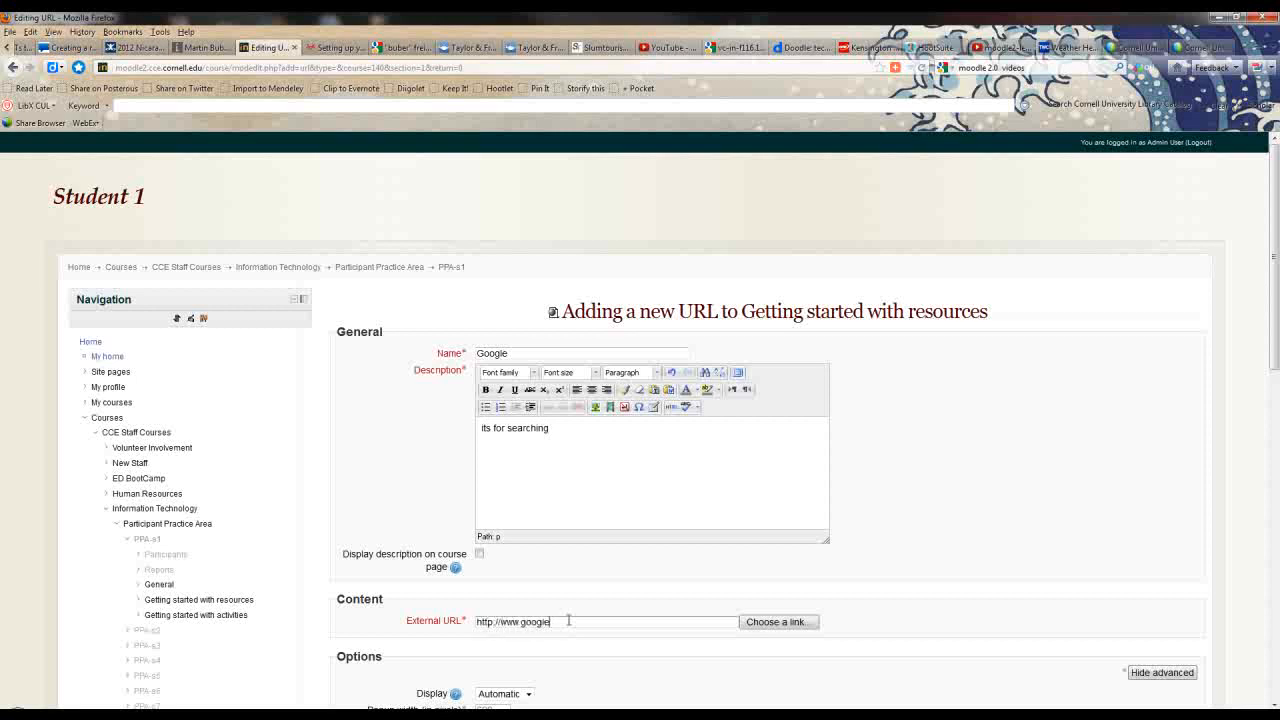
type("m")
scroll(883, 562, "down", 5)
scroll(330, 650, "down", 5)
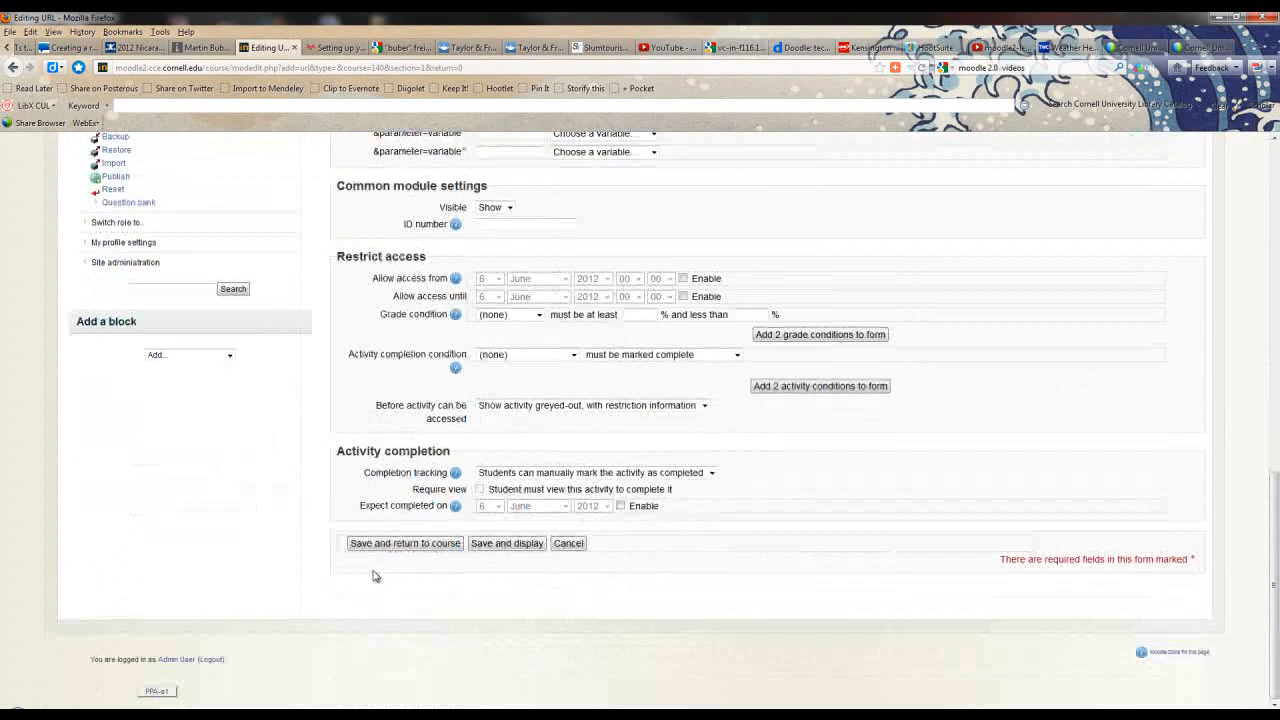
left_click(401, 543)
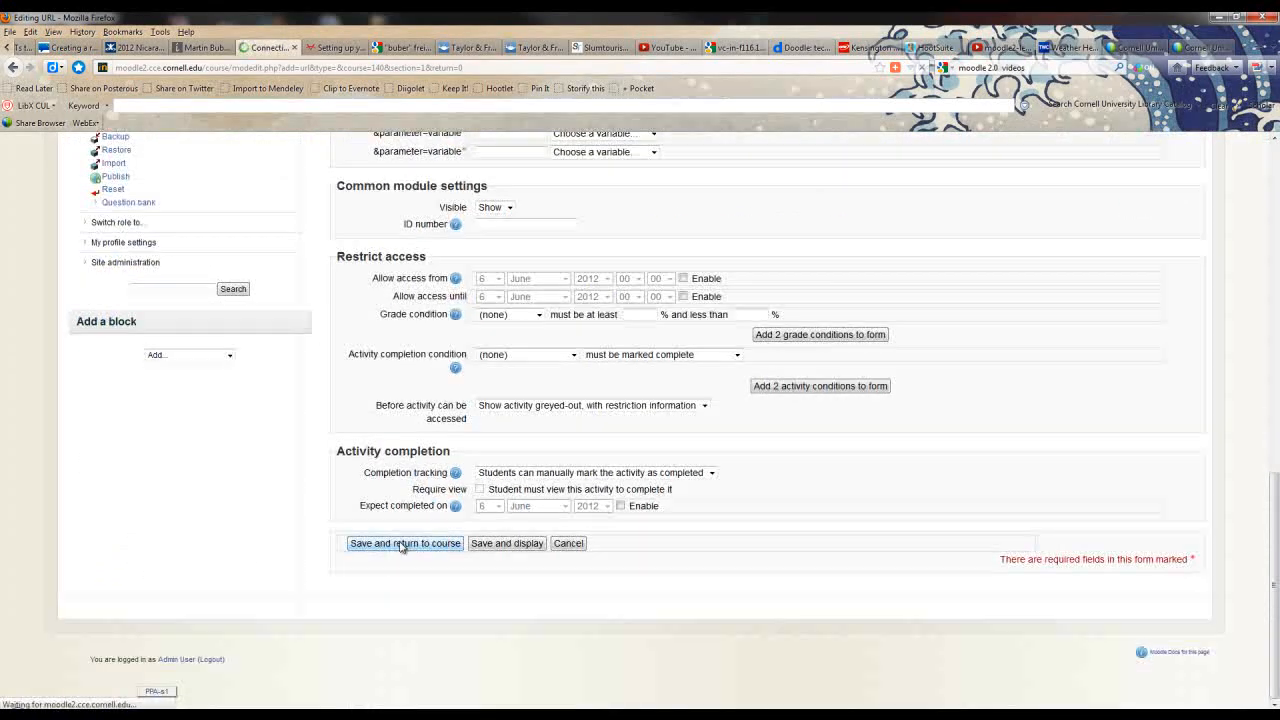
Step: Add another label resource to Getting started with resources with the text "Web links"
scroll(315, 457, "up", 4)
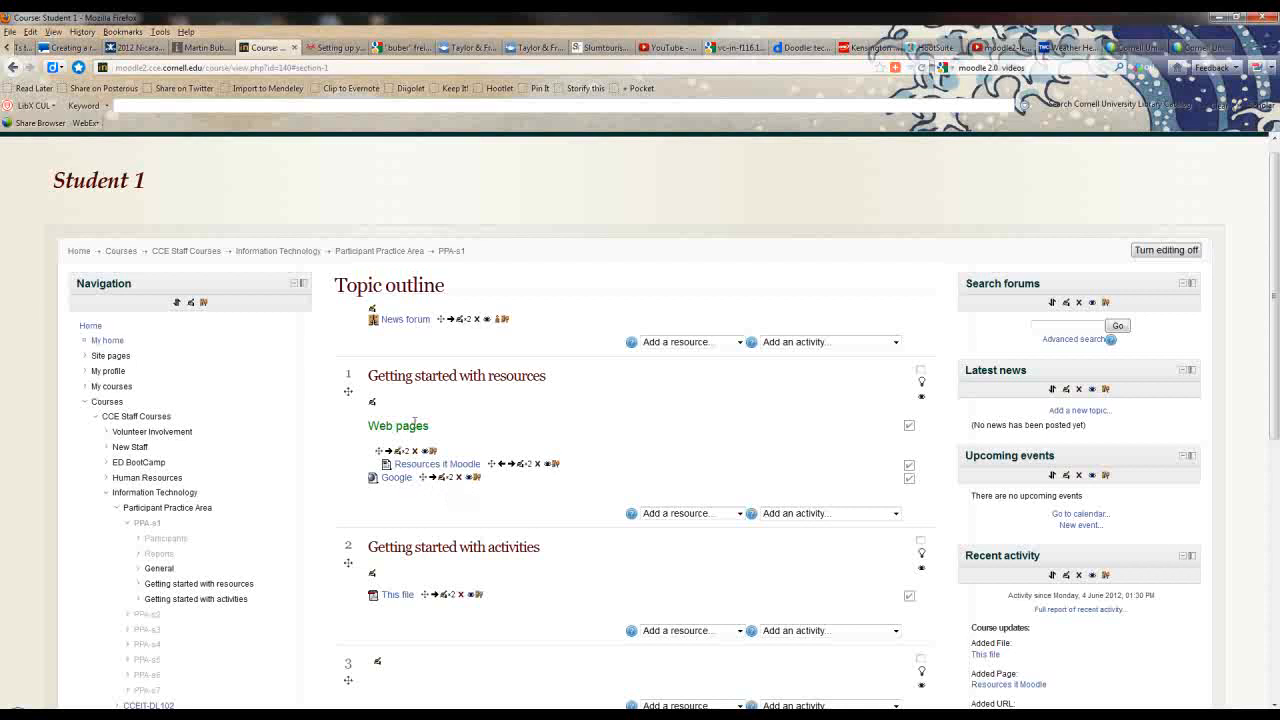
left_click(740, 514)
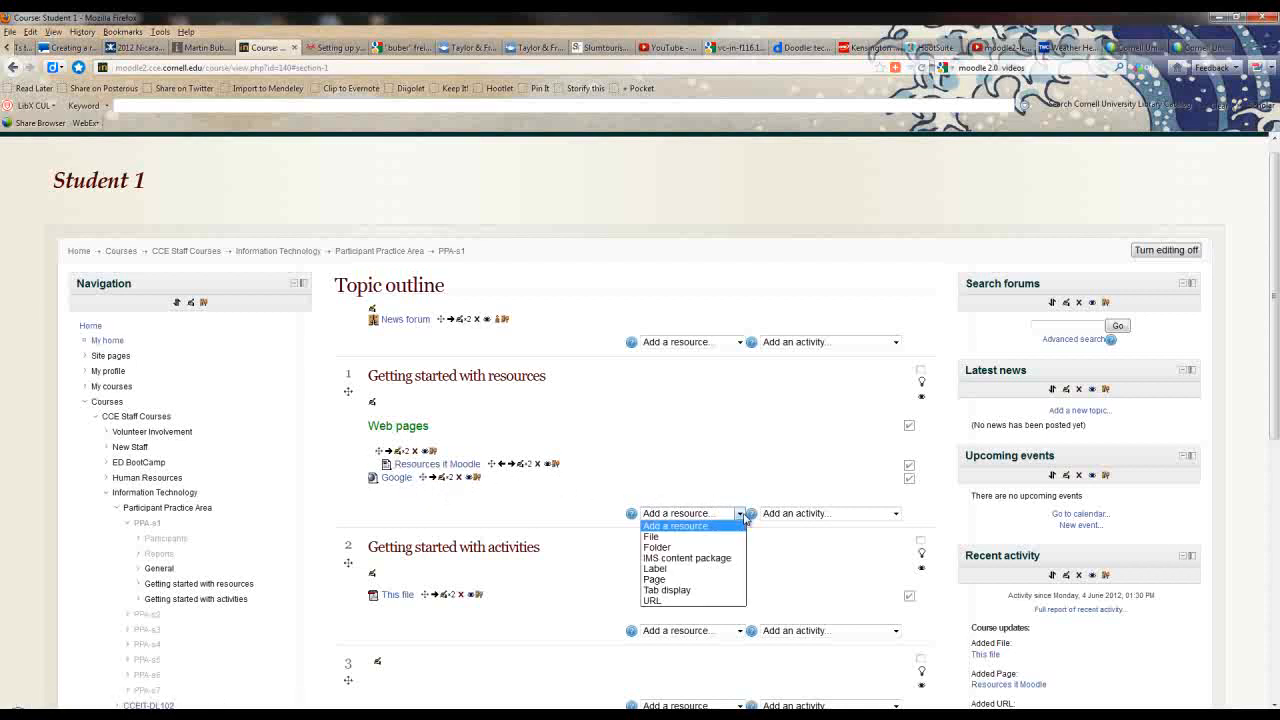
left_click(703, 569)
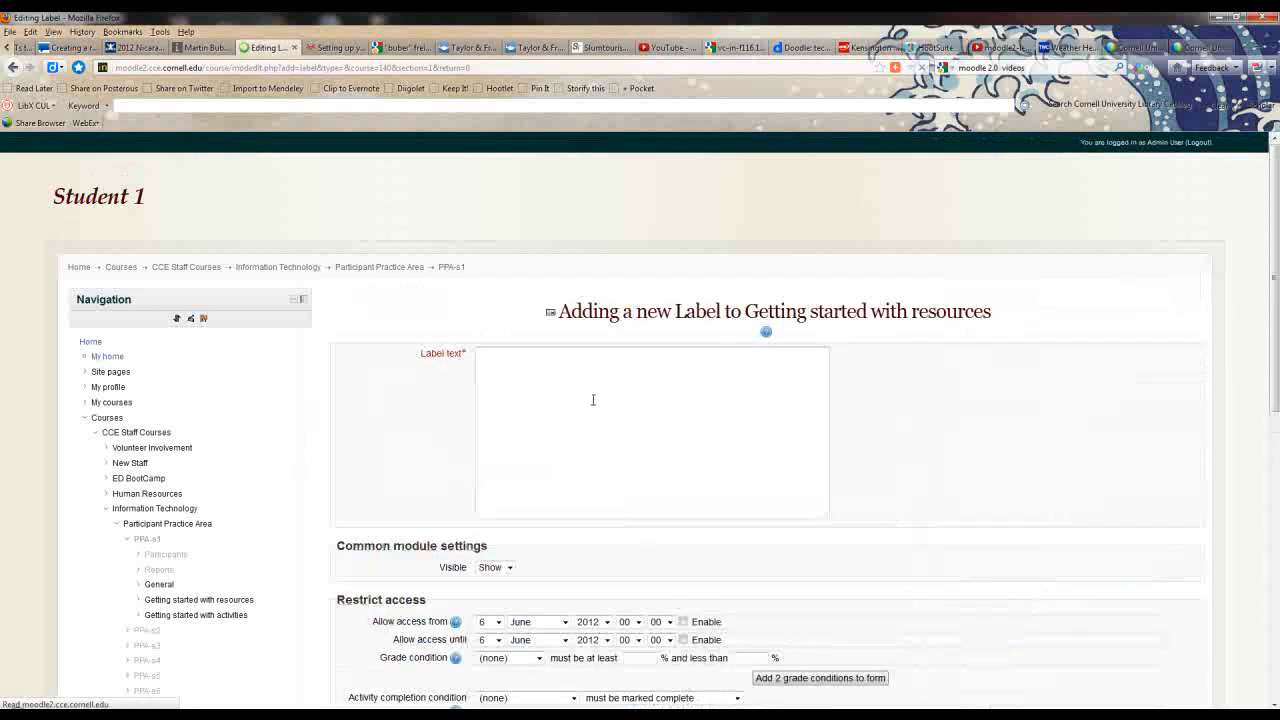
type("Web links")
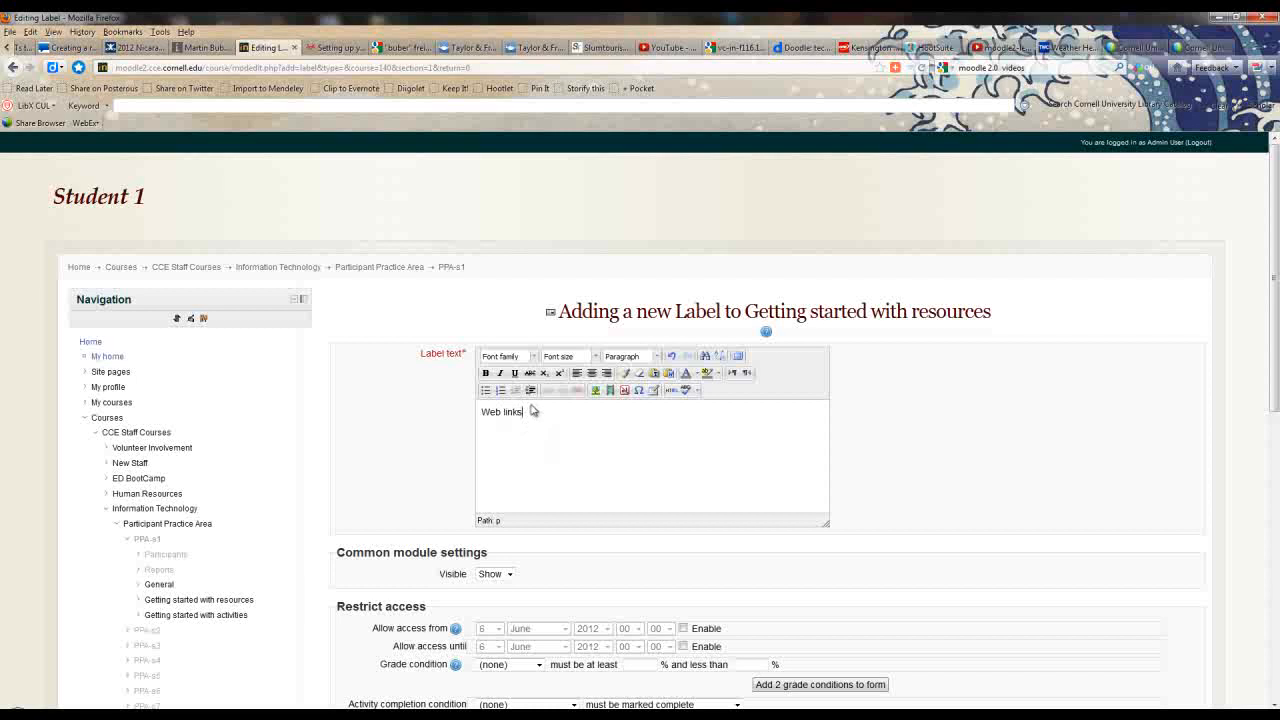
Step: Format the "Web links" label text at size 5 (18pt) in sea green, and save the label to the course
left_click_drag(527, 412, 462, 415)
left_click(595, 356)
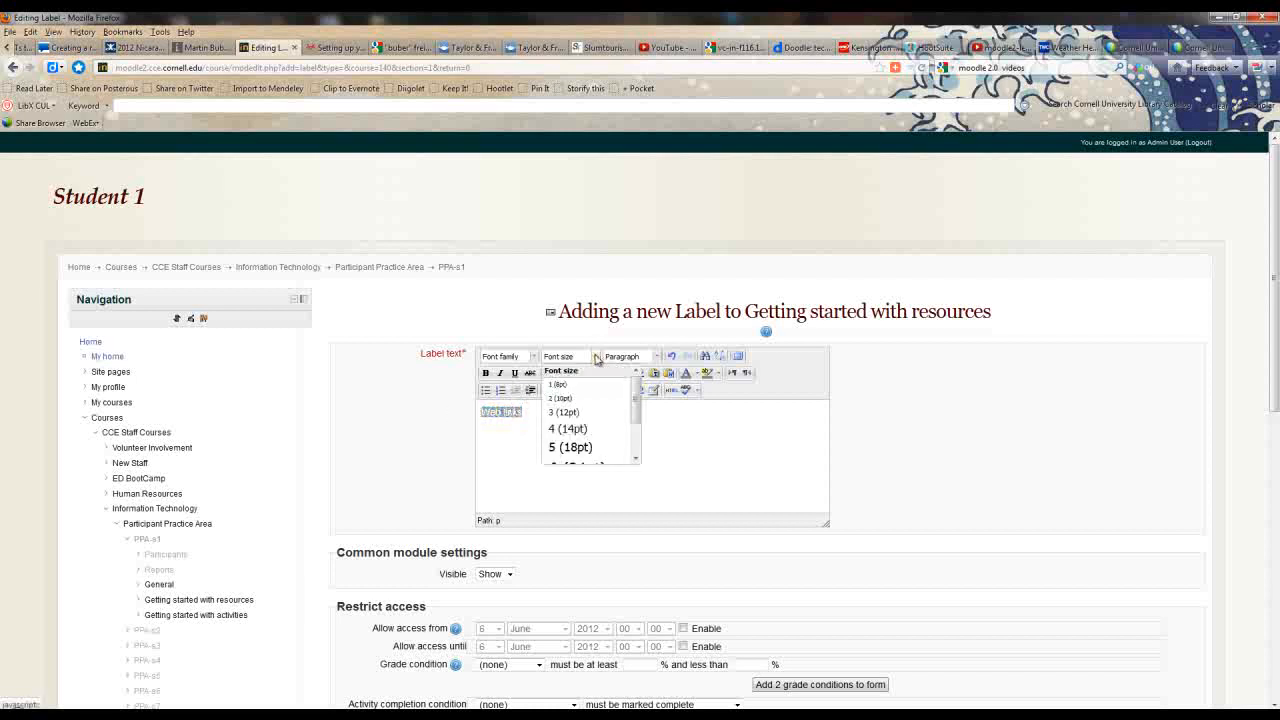
left_click(584, 451)
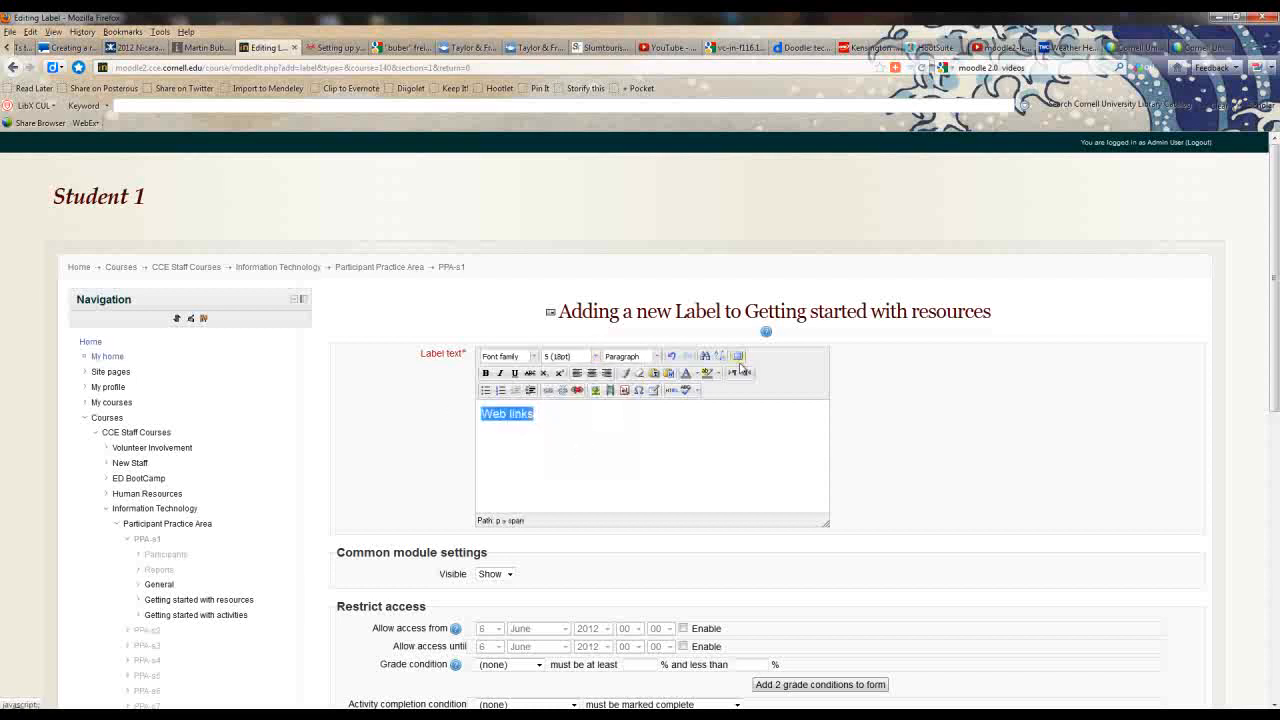
left_click(696, 374)
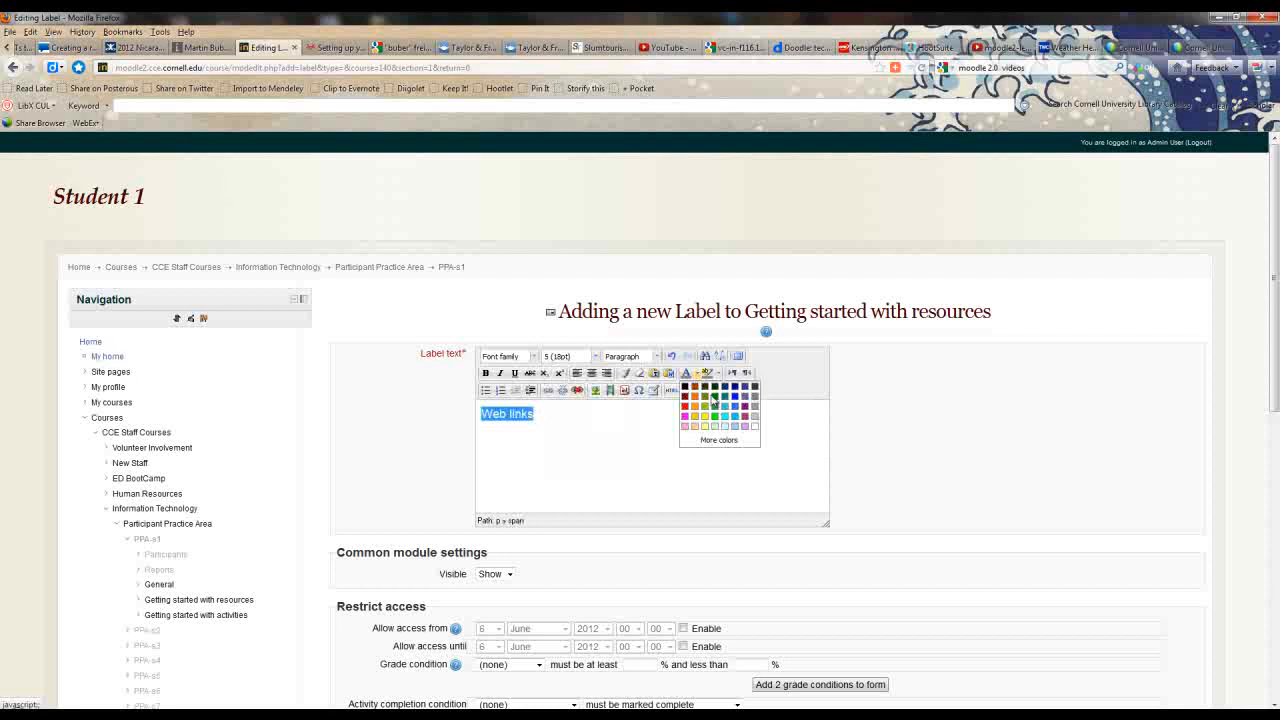
left_click(714, 410)
left_click(688, 442)
scroll(737, 471, "down", 3)
left_click(403, 573)
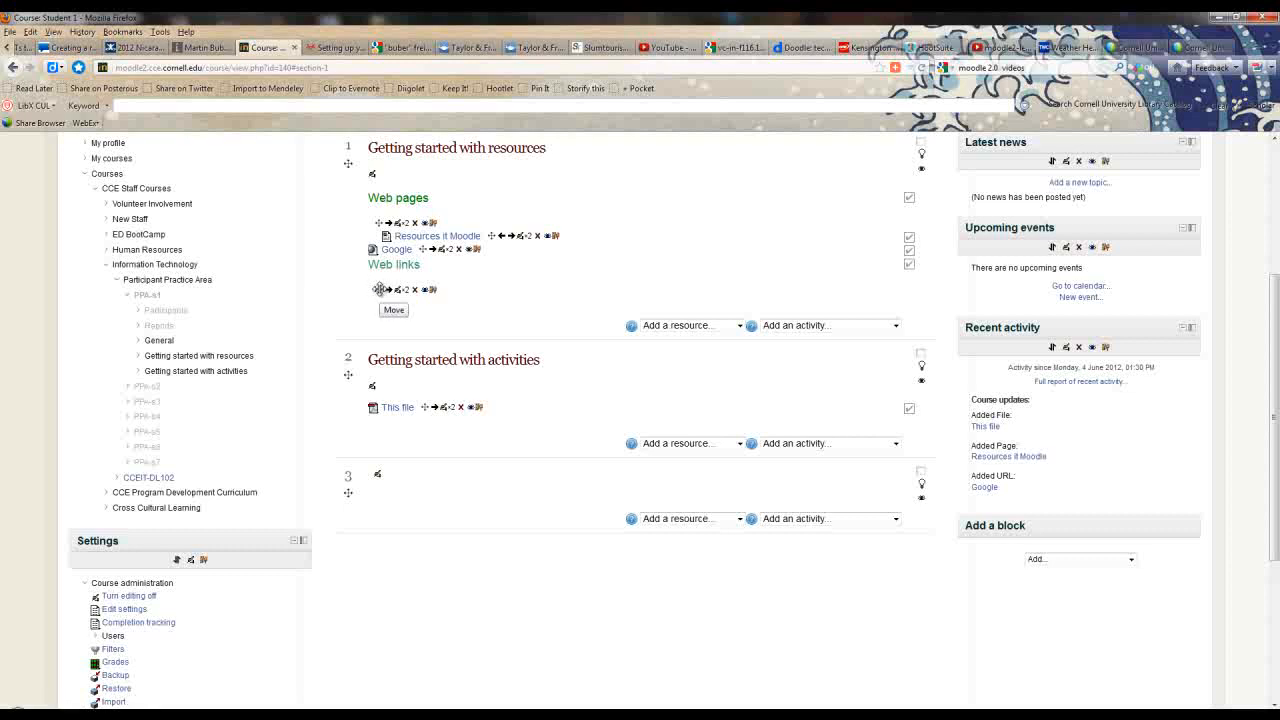
Step: Place the Web links label above the Google link, indented one level beneath it, and turn editing off
left_click_drag(380, 289, 374, 250)
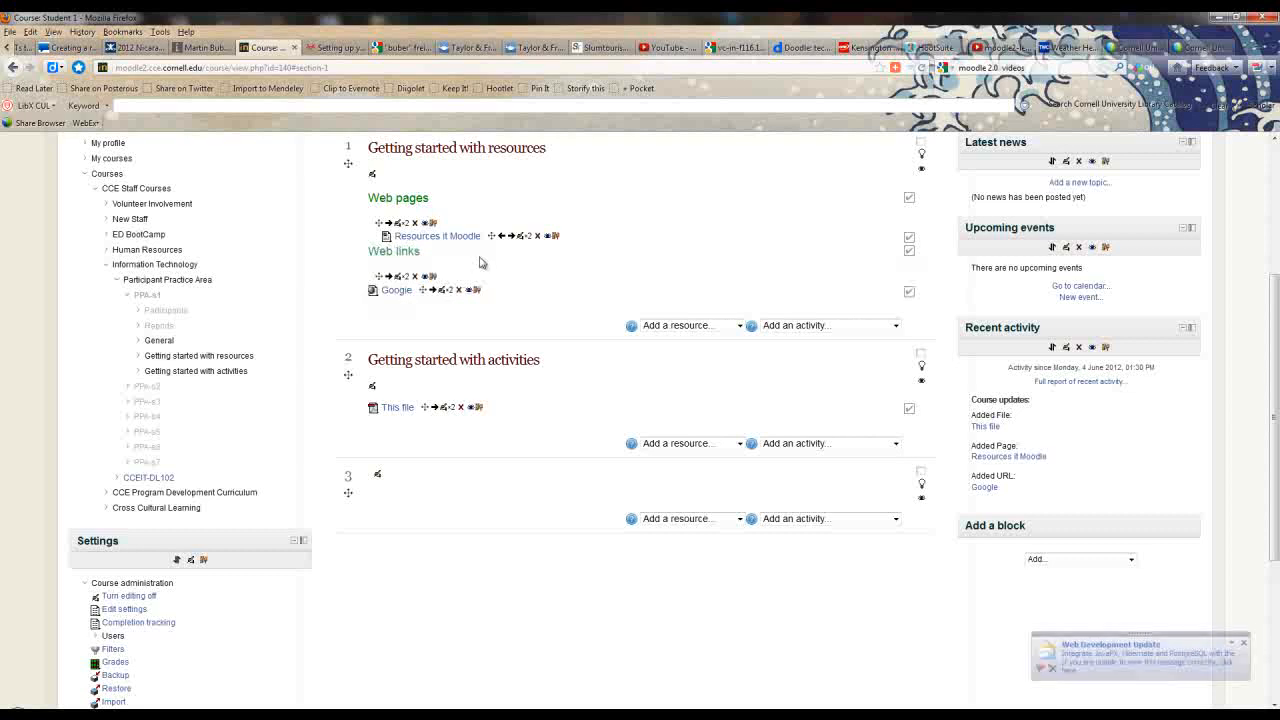
left_click(433, 290)
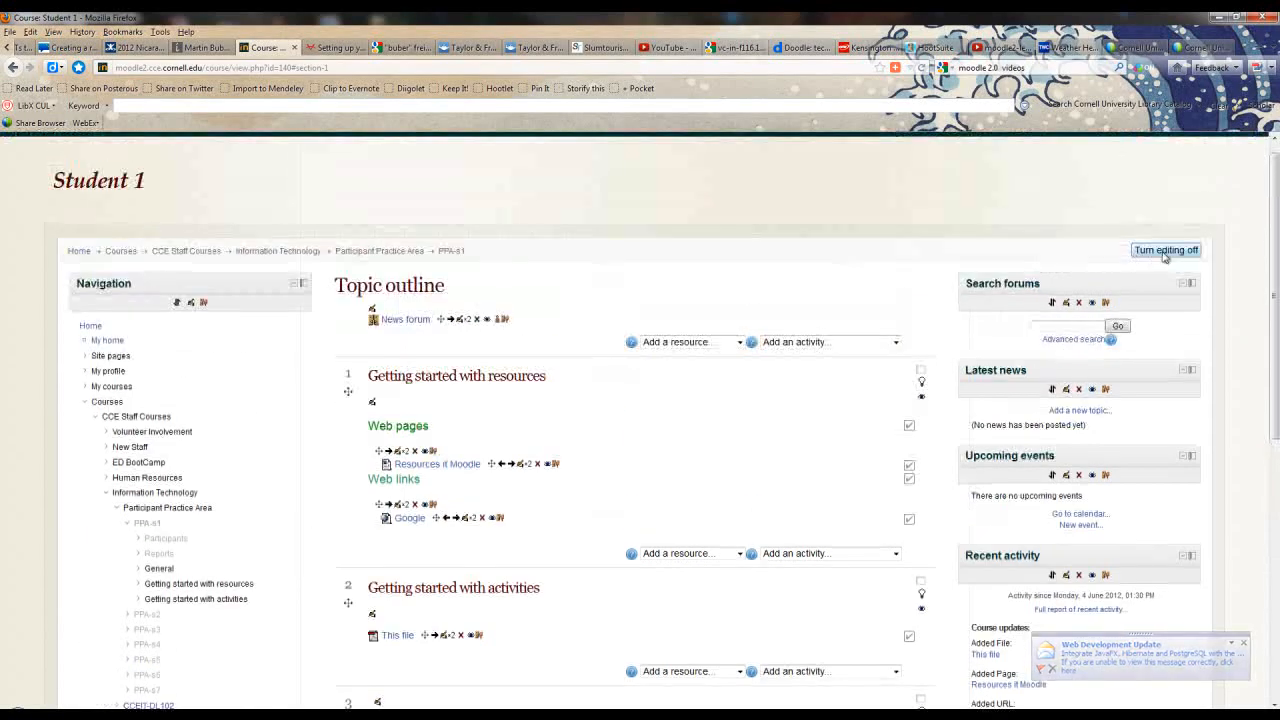
left_click(1165, 251)
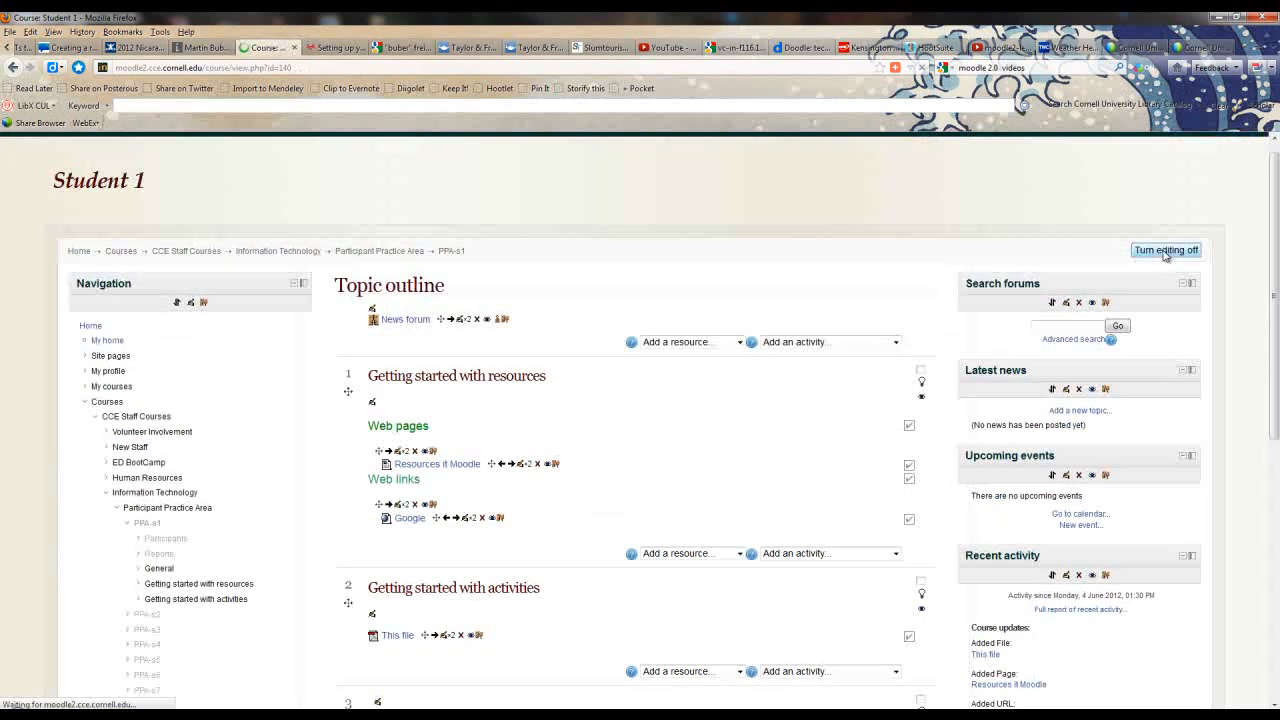